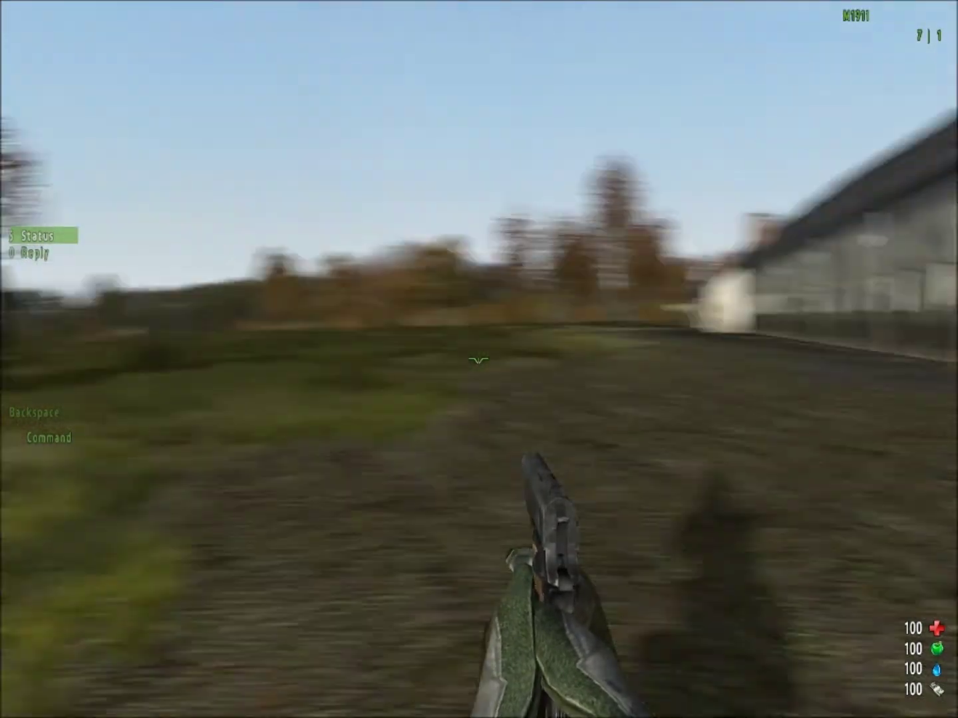
# Pause the game and open its video options
pyautogui.press('w')
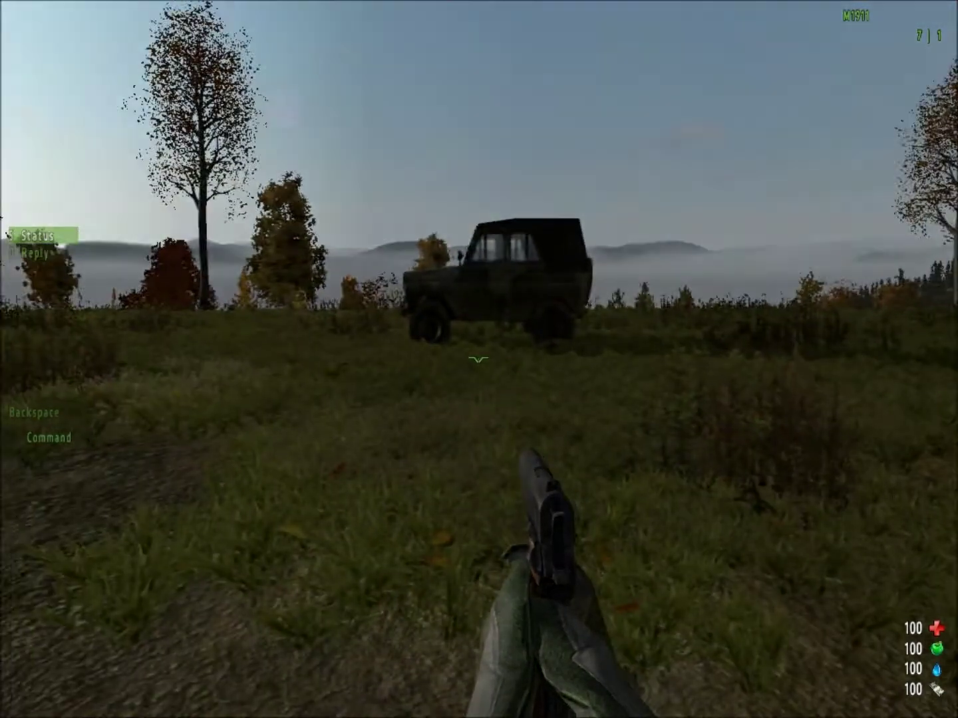
pyautogui.press('Escape')
pyautogui.click(314, 419)
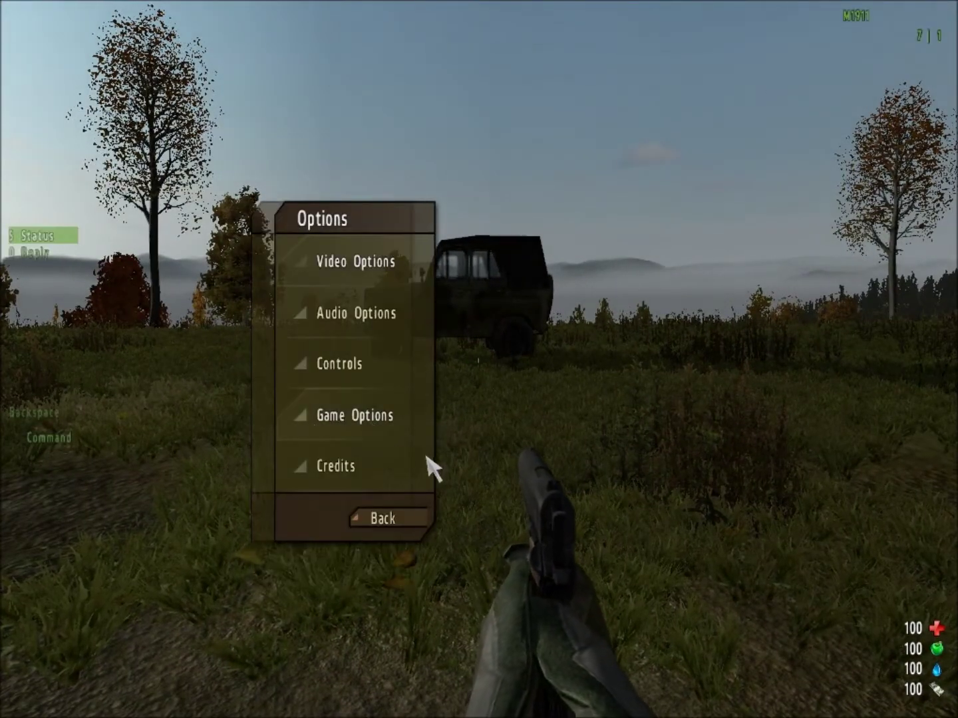
pyautogui.click(340, 263)
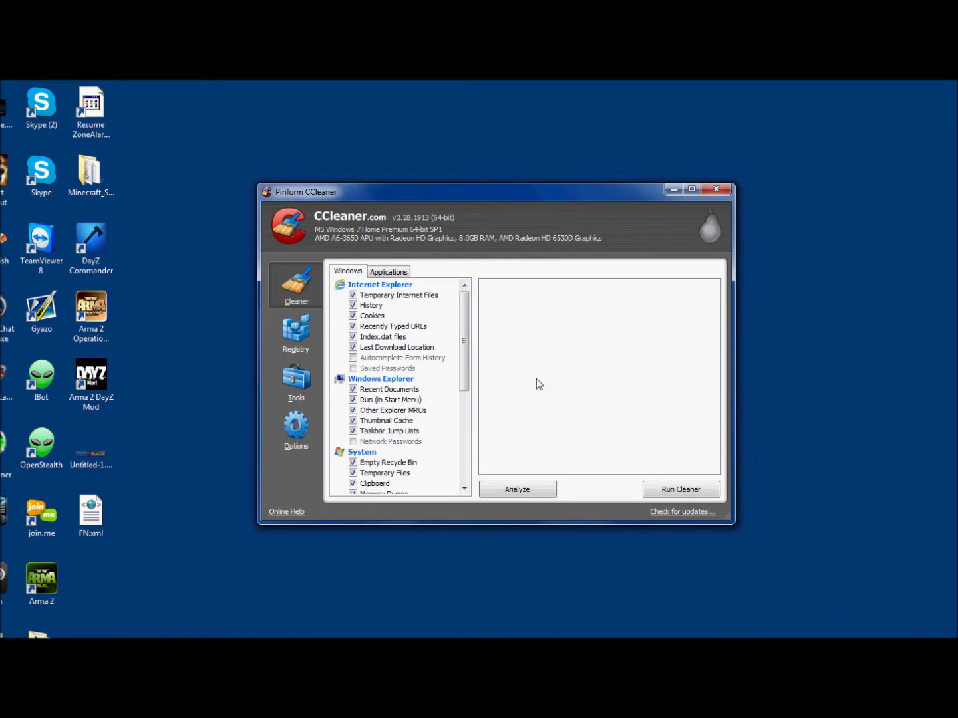
# In CCleaner, analyze the selected Windows and application items for junk files, then run the cleaner and approve the permanent deletion
pyautogui.click(517, 493)
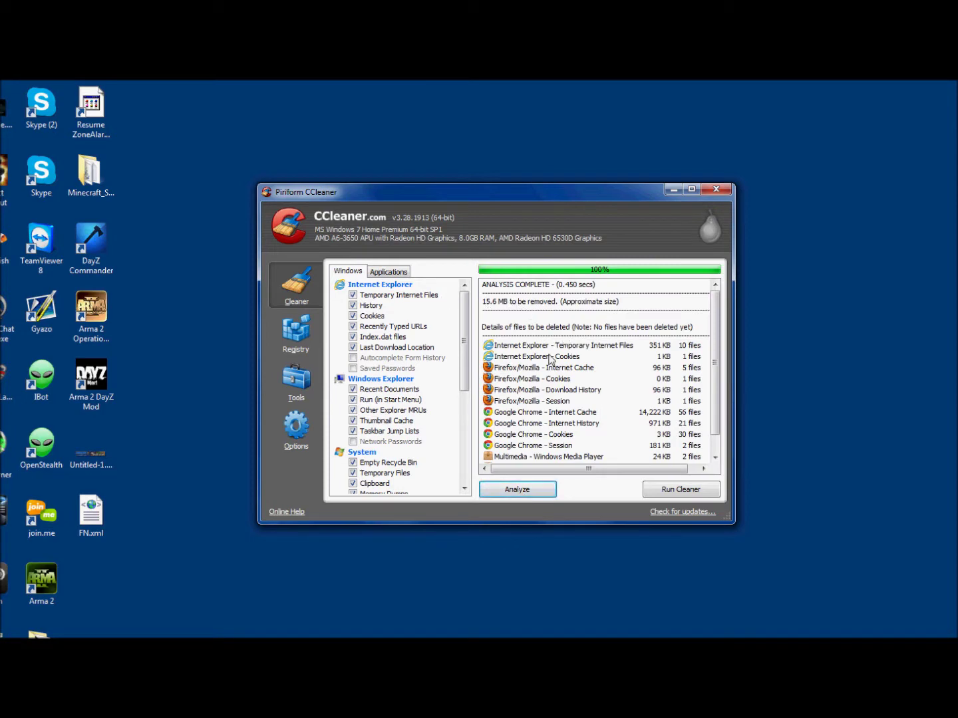
pyautogui.scroll(-2, 549, 354)
pyautogui.scroll(2, 558, 439)
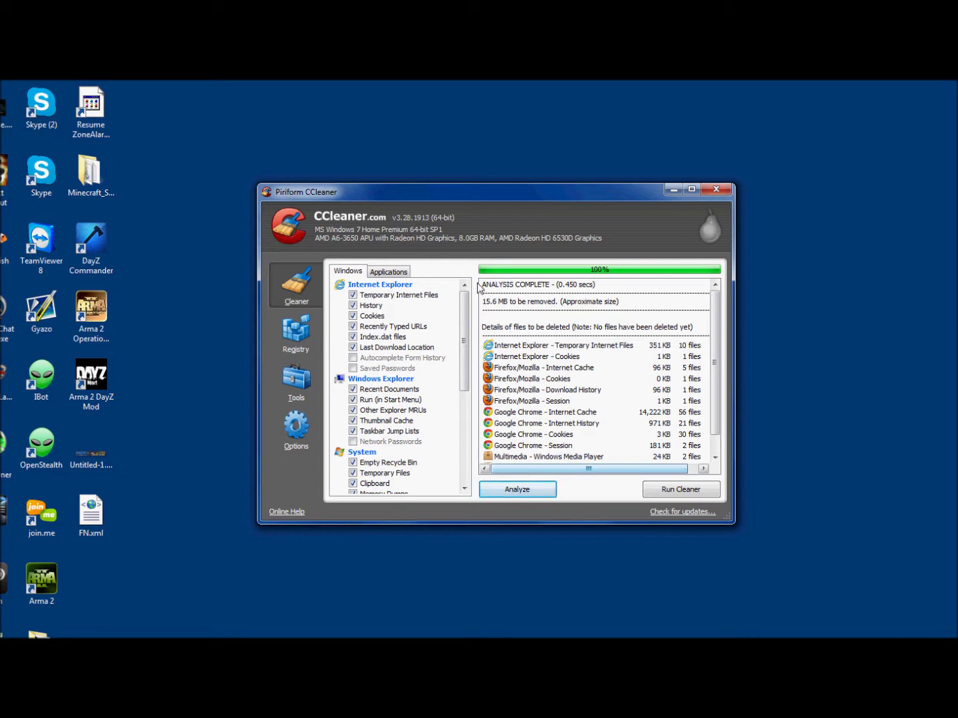
pyautogui.click(519, 491)
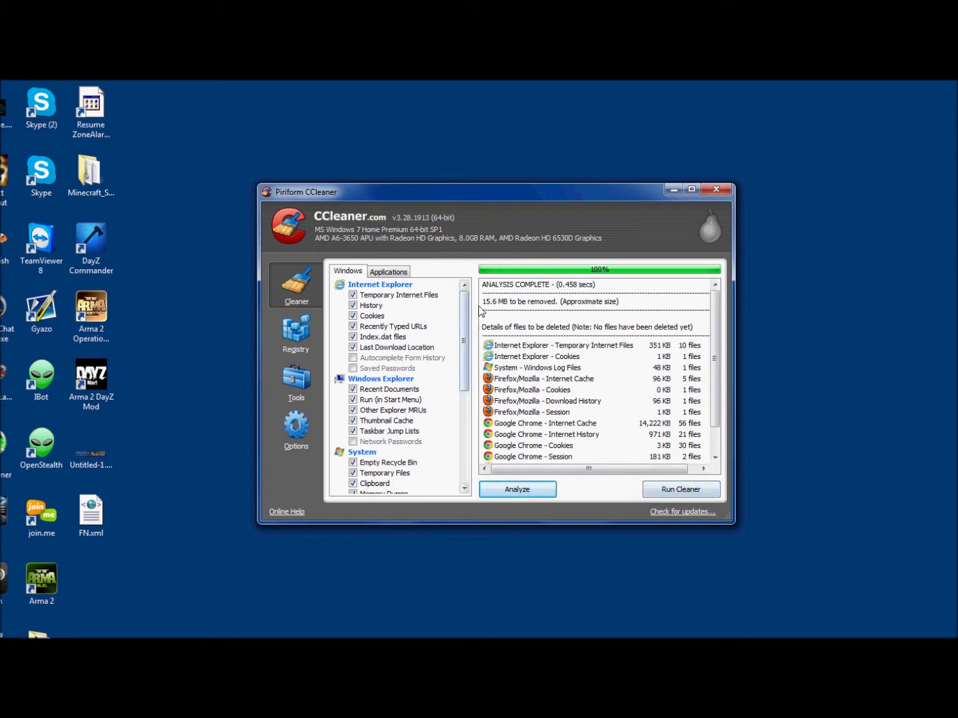
pyautogui.click(692, 492)
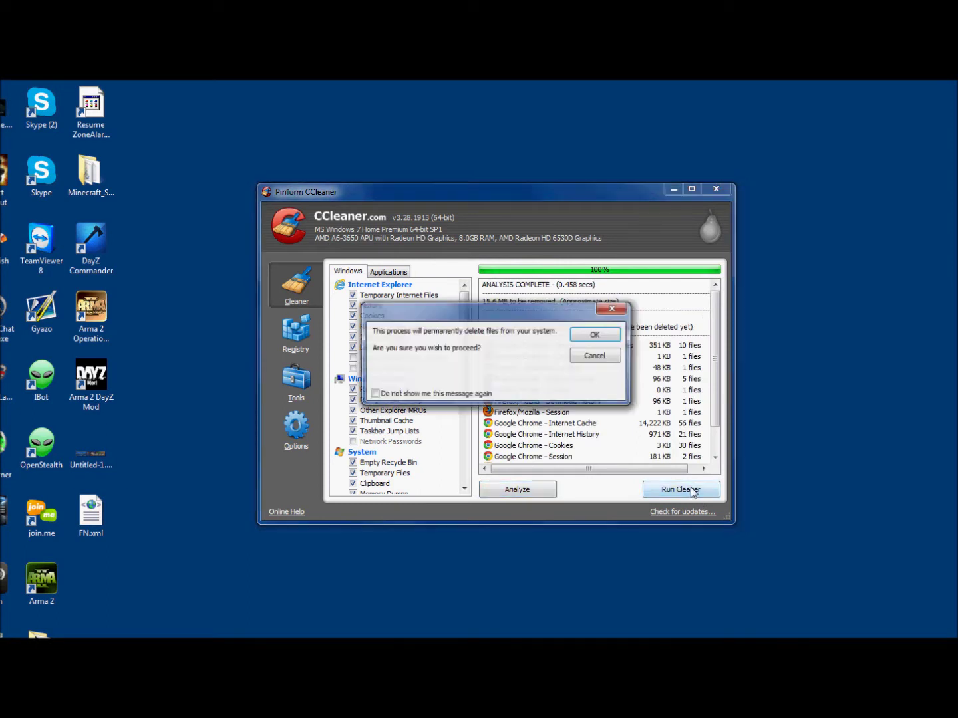
pyautogui.click(597, 337)
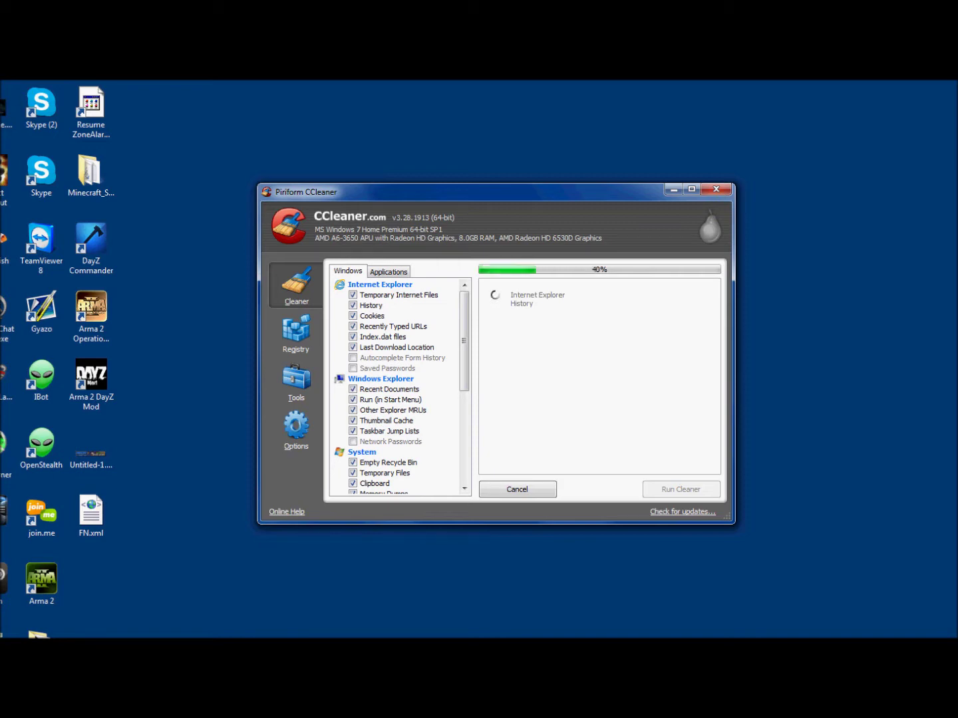
# Scan the registry for issues with all categories included, then close CCleaner
pyautogui.click(303, 343)
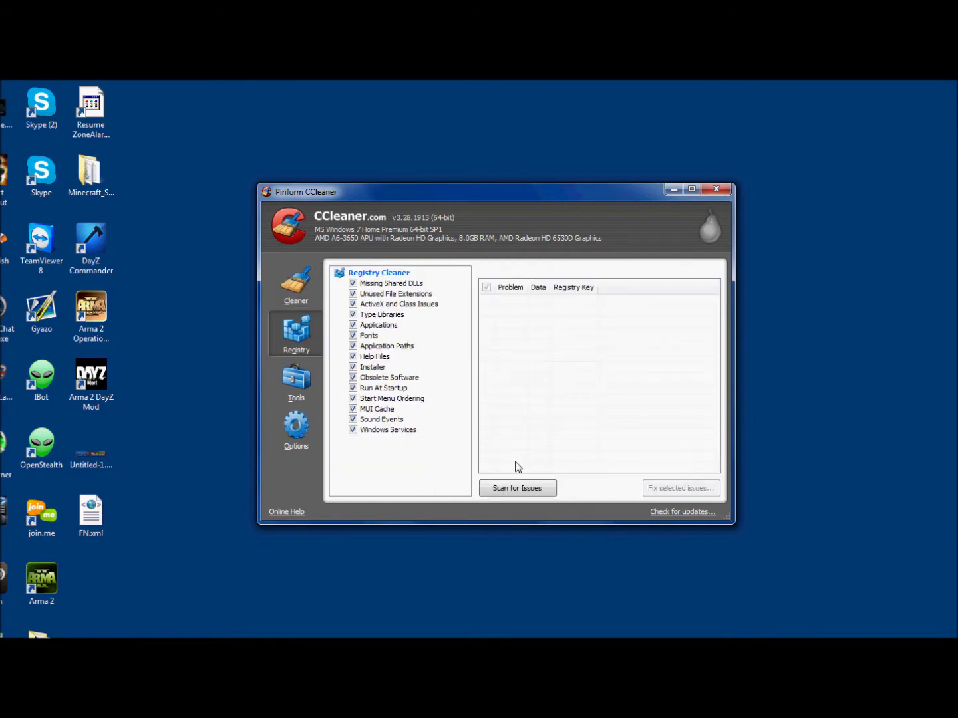
pyautogui.click(525, 489)
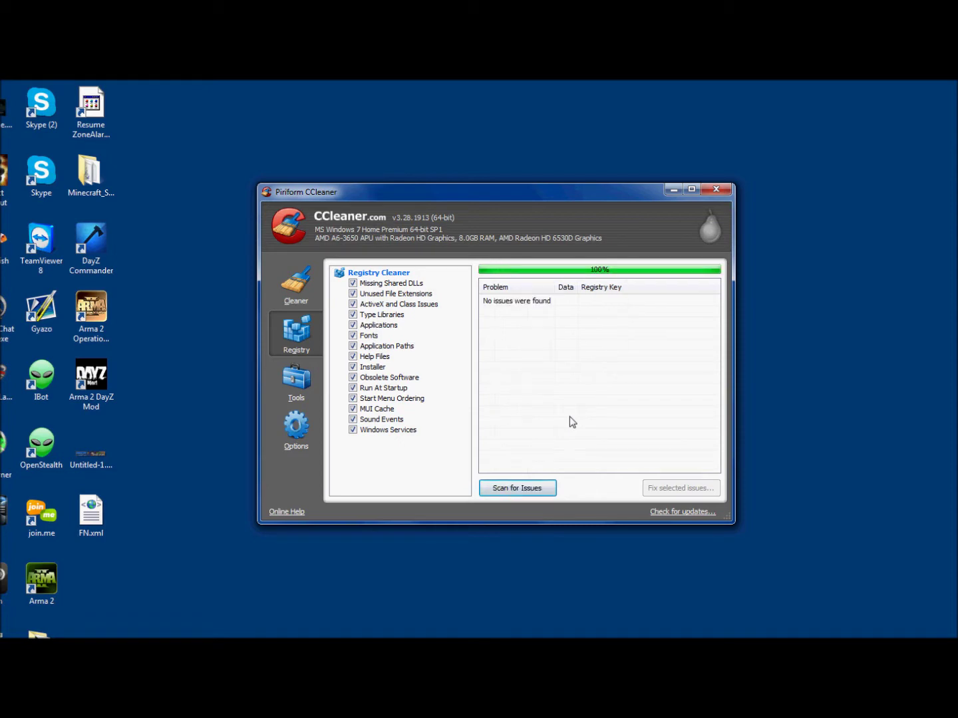
pyautogui.click(490, 301)
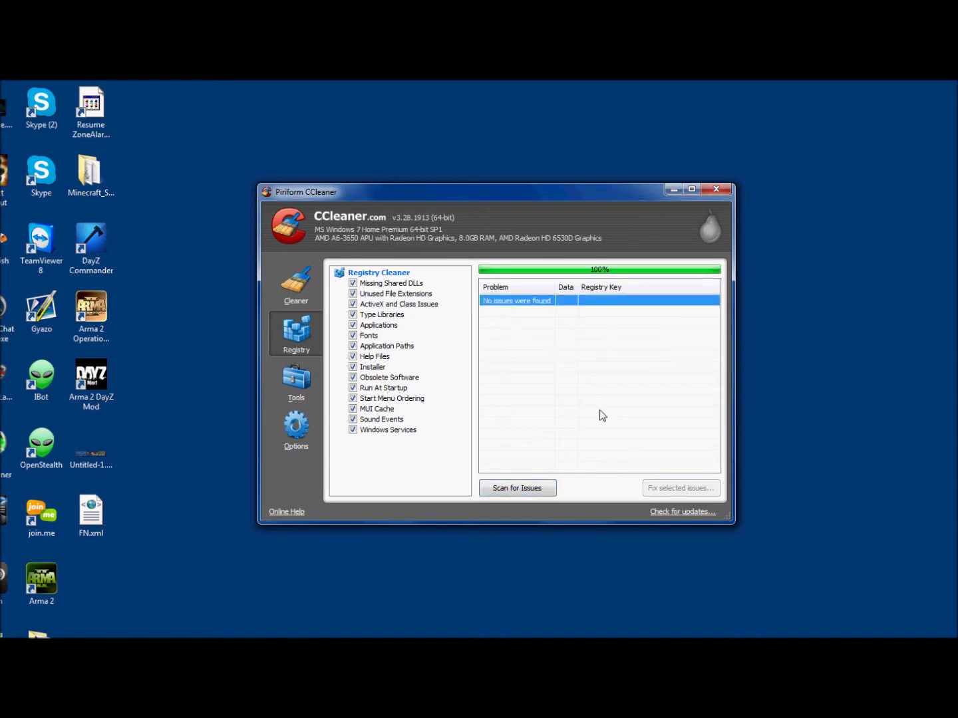
pyautogui.click(724, 191)
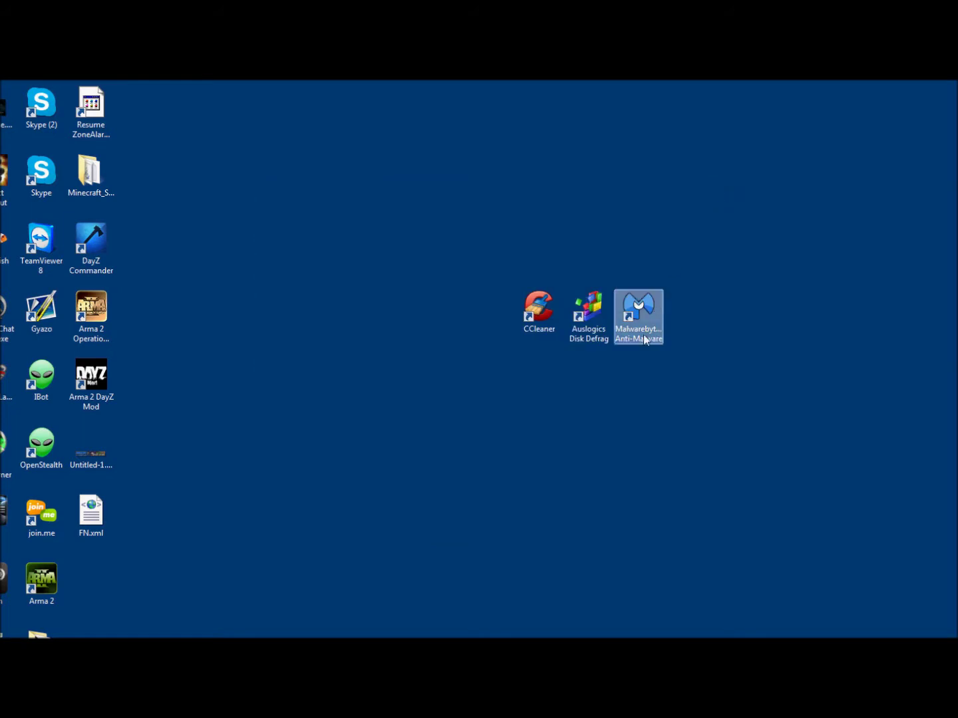
# Open Auslogics Disk Defrag, examine the C: drive's block map, and close the program
pyautogui.doubleClick(596, 329)
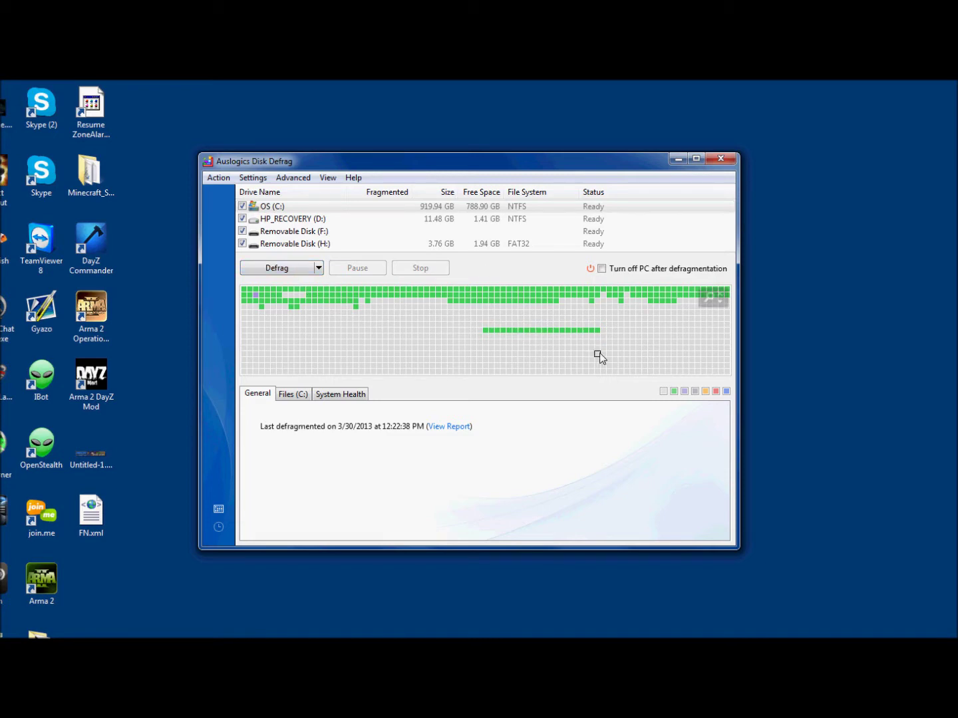
pyautogui.moveTo(595, 357)
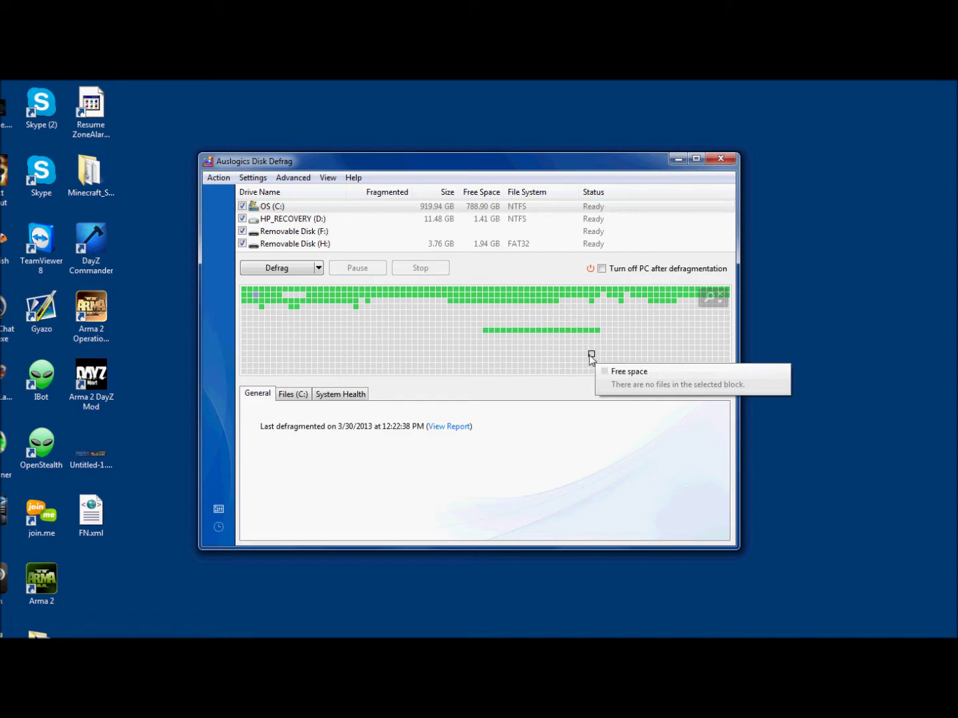
pyautogui.moveTo(597, 331)
pyautogui.moveTo(635, 350)
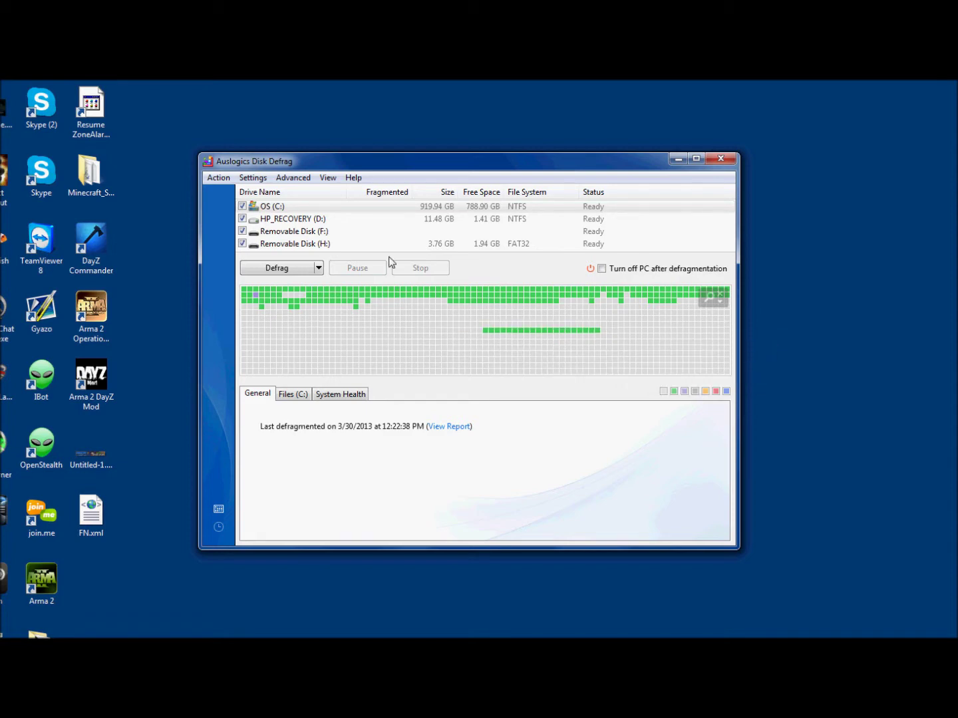
pyautogui.click(732, 163)
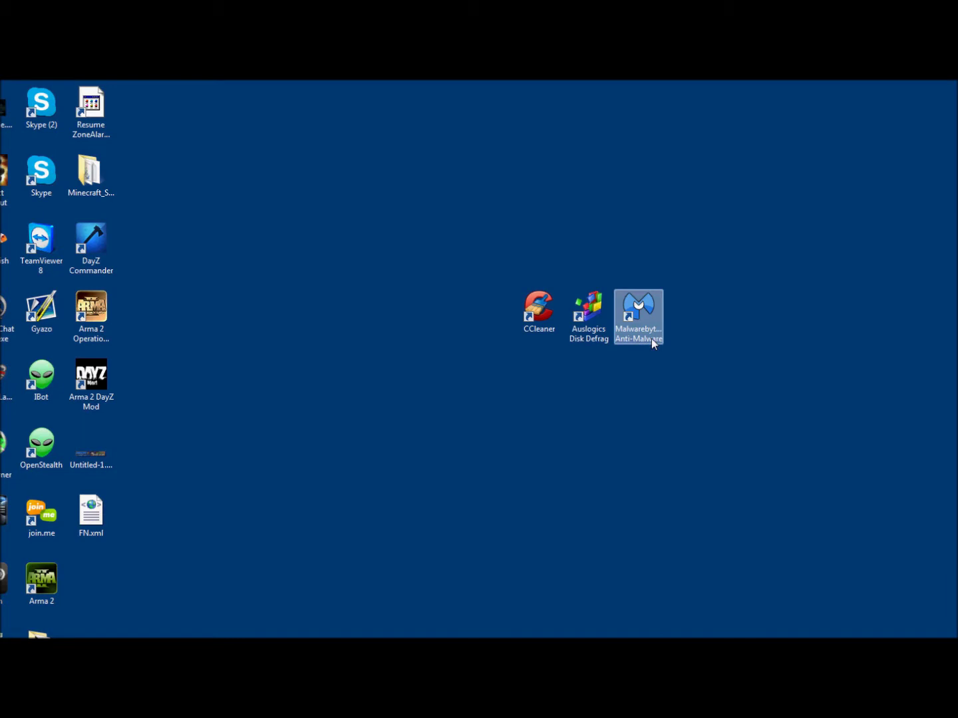
# Open Malwarebytes Anti-Malware and update its outdated database, closing the program when done
pyautogui.click(652, 338)
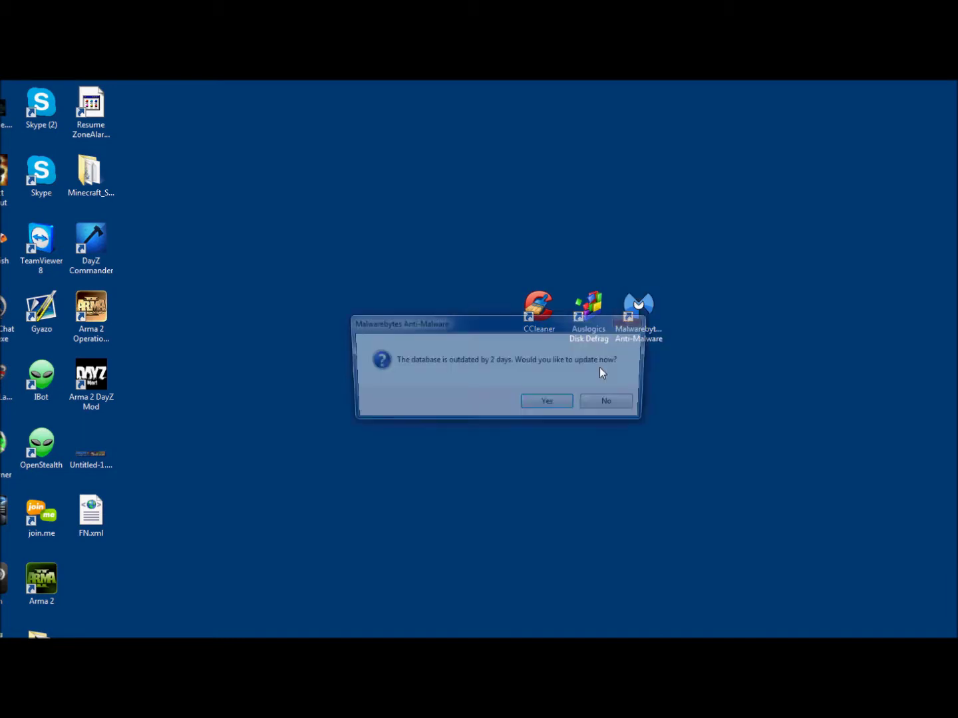
pyautogui.click(561, 404)
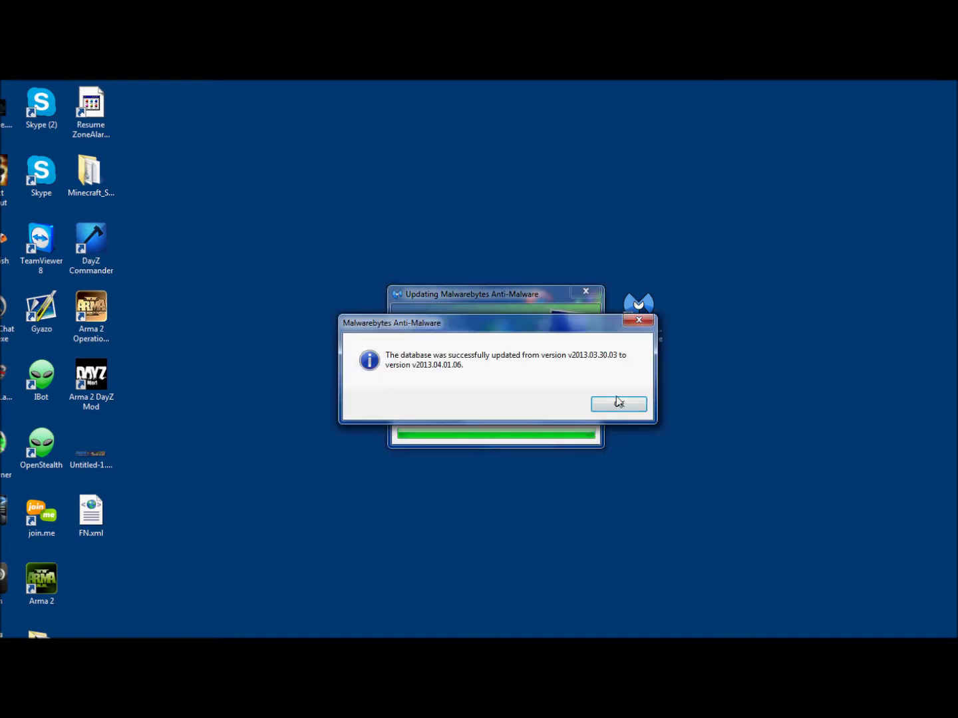
pyautogui.click(619, 405)
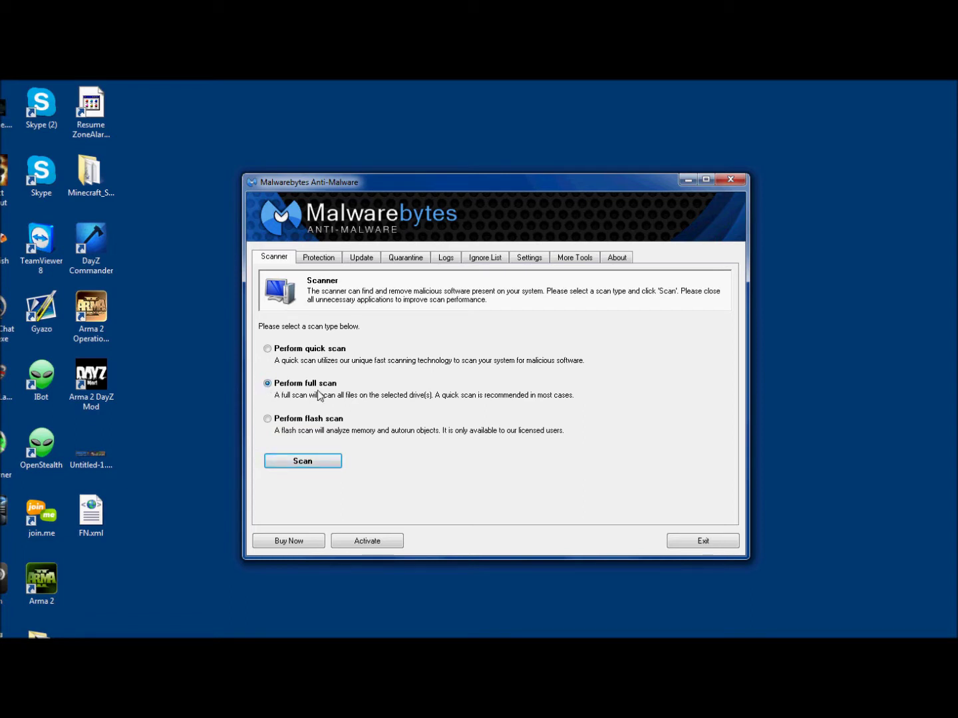
pyautogui.click(740, 182)
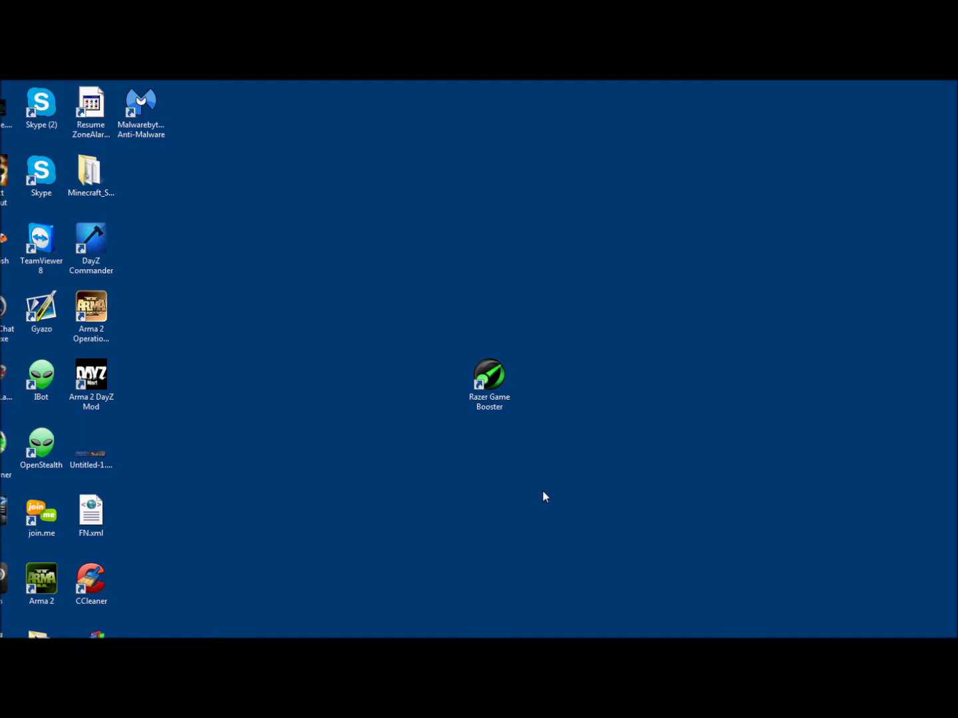
# Open Razer Game Booster and add Minecraft.exe from the desktop to its game launcher, leaving it selected
pyautogui.click(493, 405)
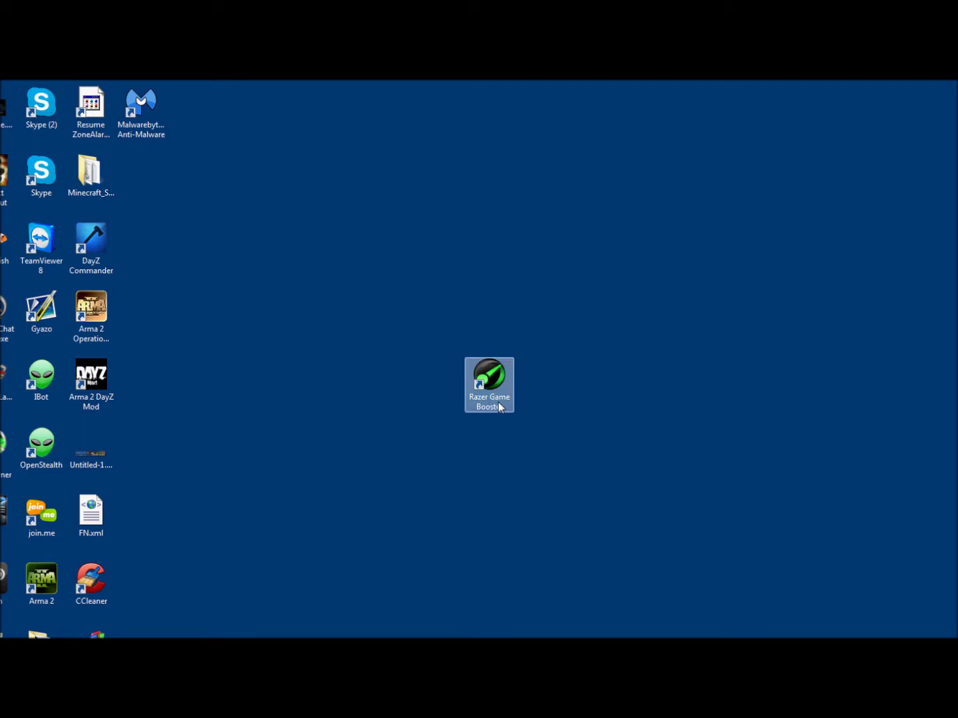
pyautogui.doubleClick(498, 408)
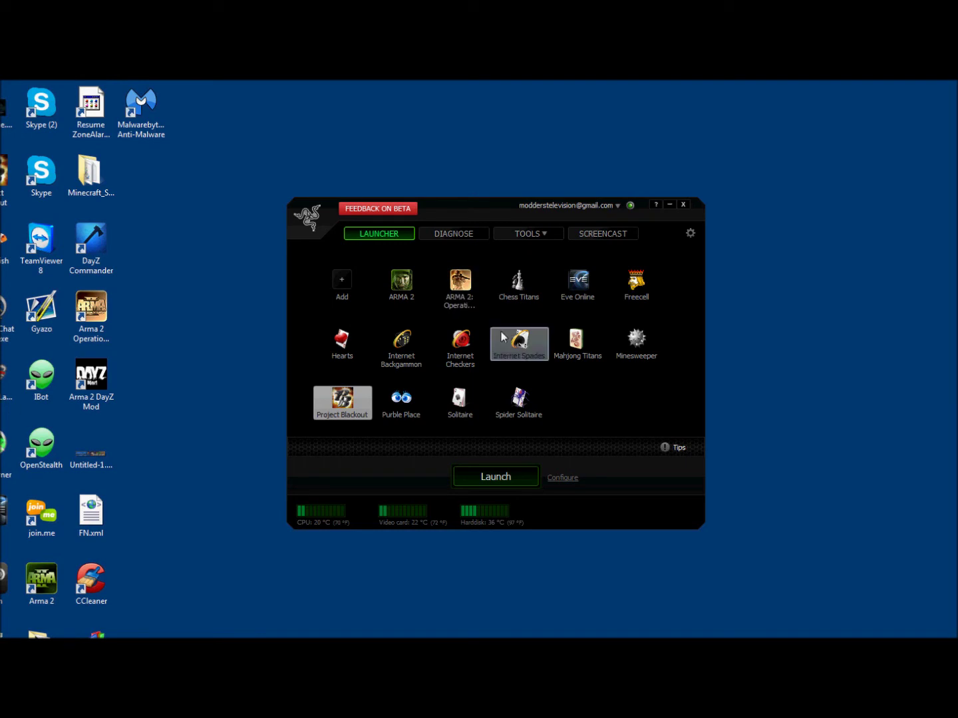
pyautogui.click(471, 294)
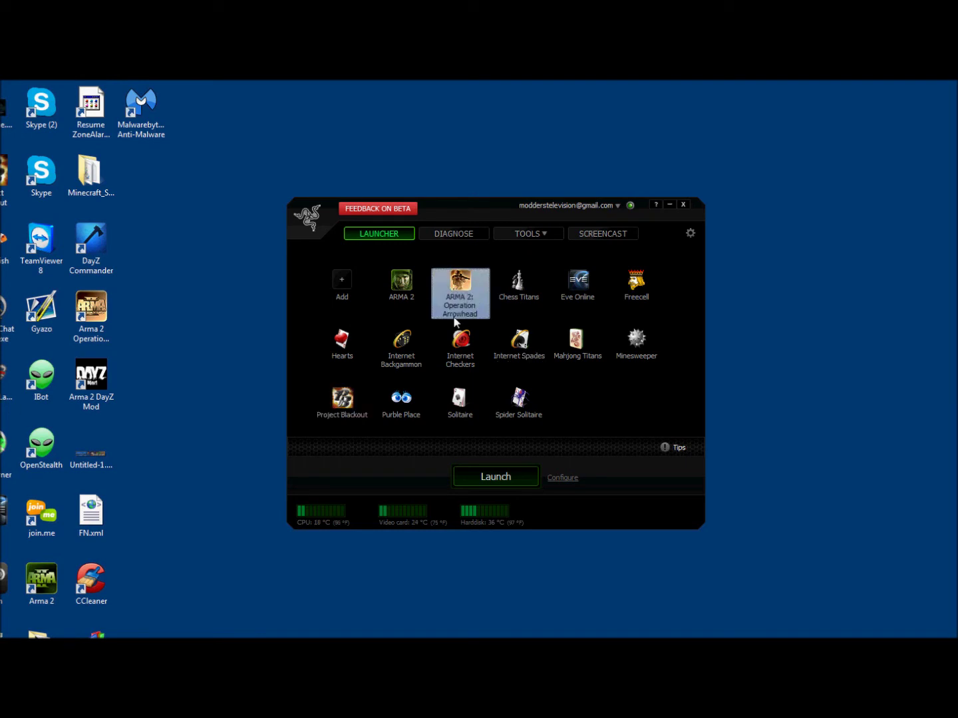
pyautogui.click(404, 351)
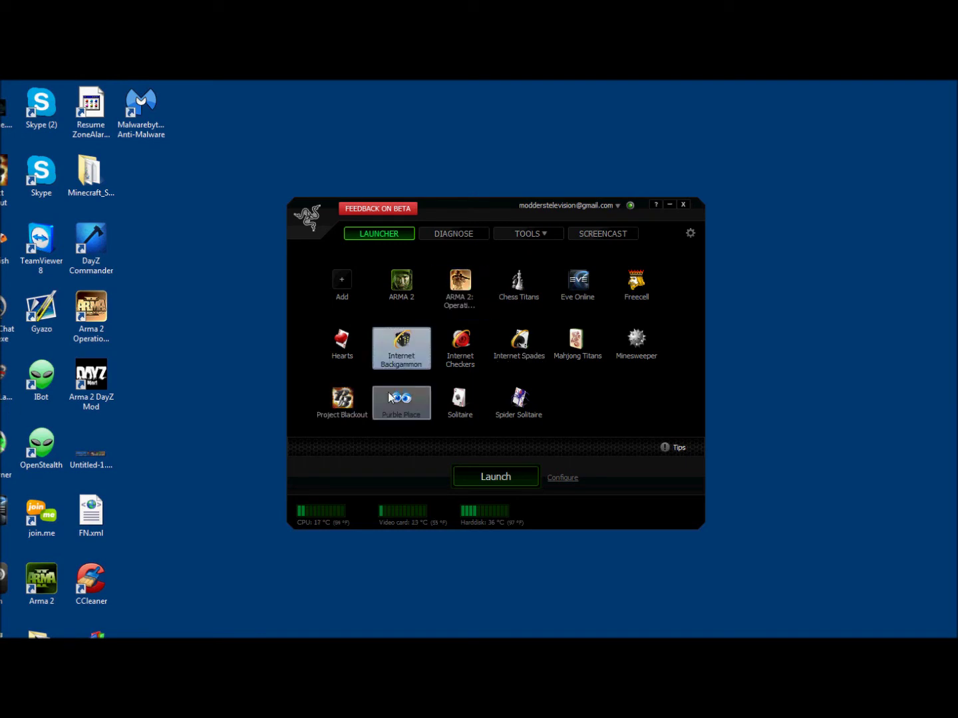
pyautogui.click(414, 302)
pyautogui.click(452, 293)
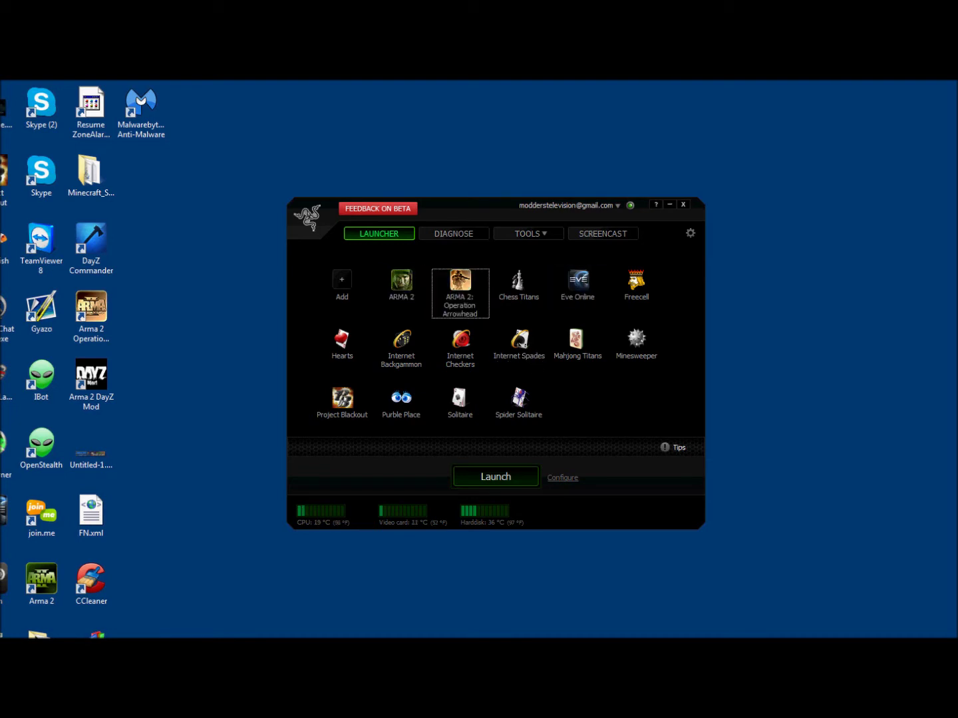
pyautogui.moveTo(1, 329); pyautogui.dragTo(522, 399)
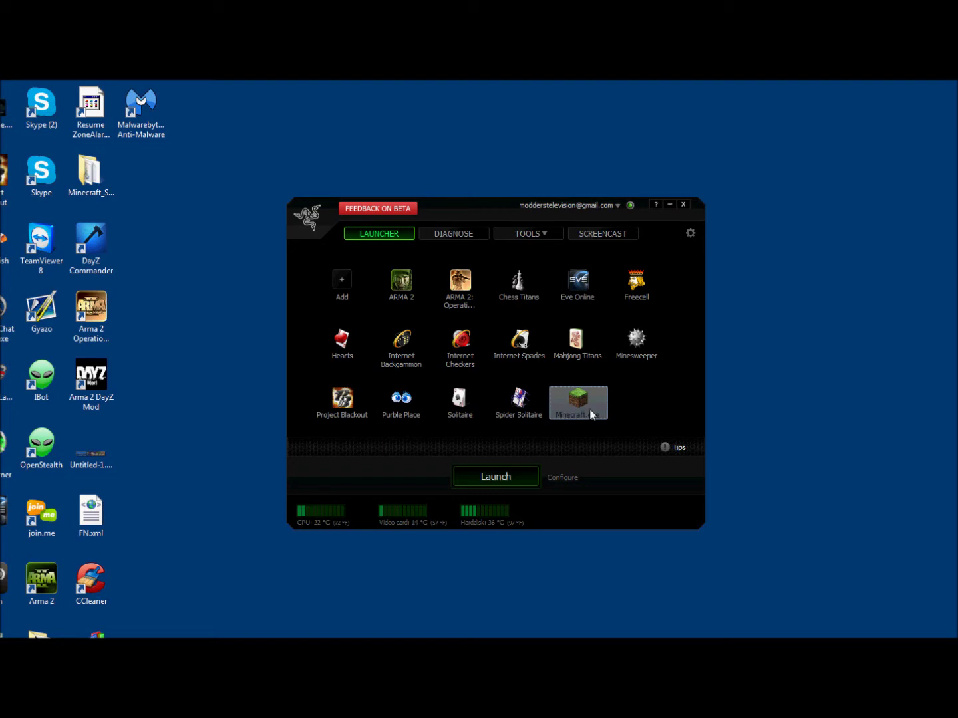
pyautogui.click(585, 410)
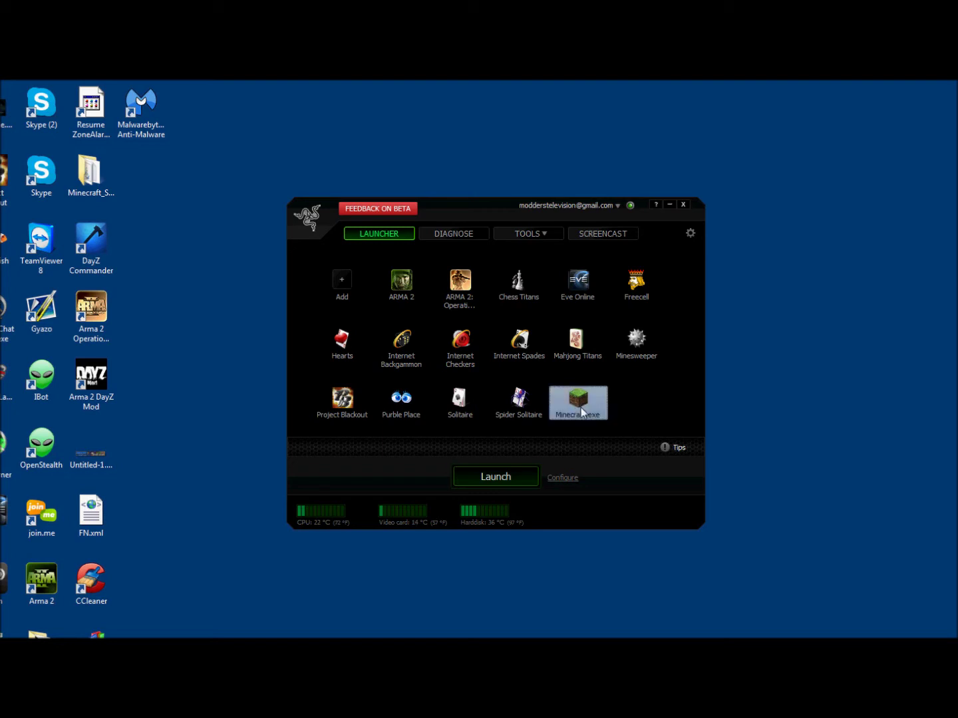
# Configure the boost to also close the HP TouchSmart Calendar Service and jucheck.exe processes, and apply the selection
pyautogui.click(513, 476)
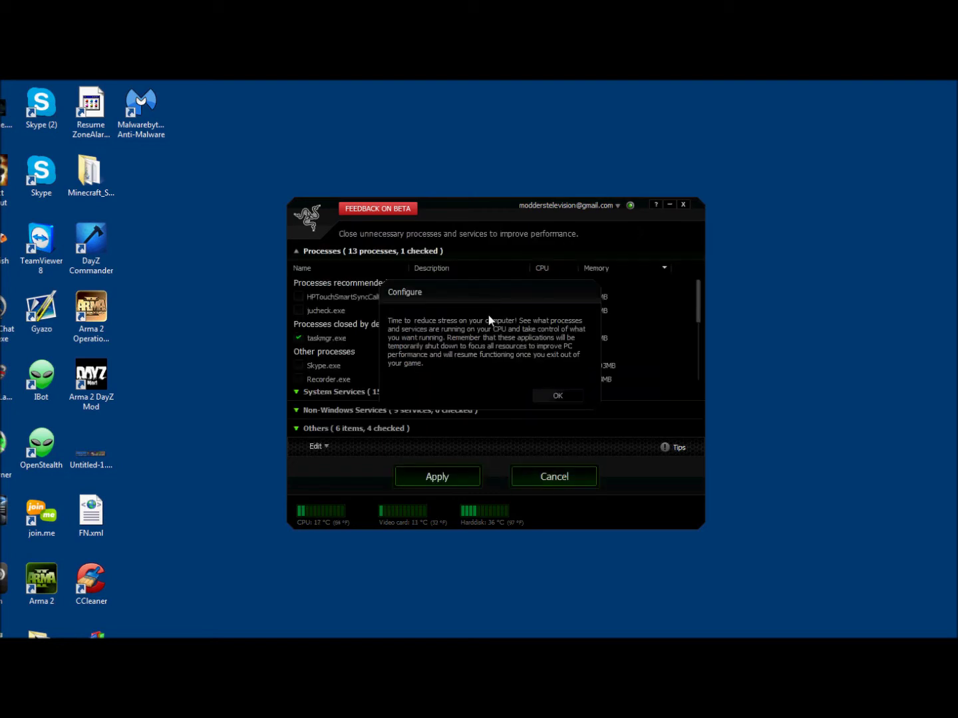
pyautogui.click(558, 397)
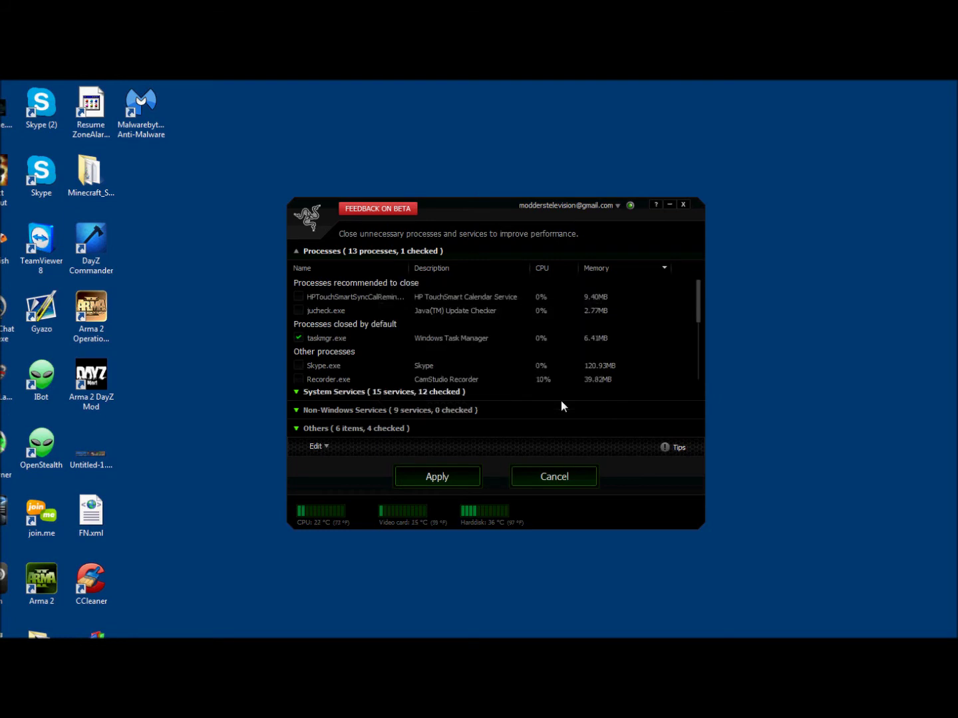
pyautogui.click(299, 296)
pyautogui.click(298, 310)
pyautogui.scroll(-2, 391, 335)
pyautogui.scroll(1, 314, 309)
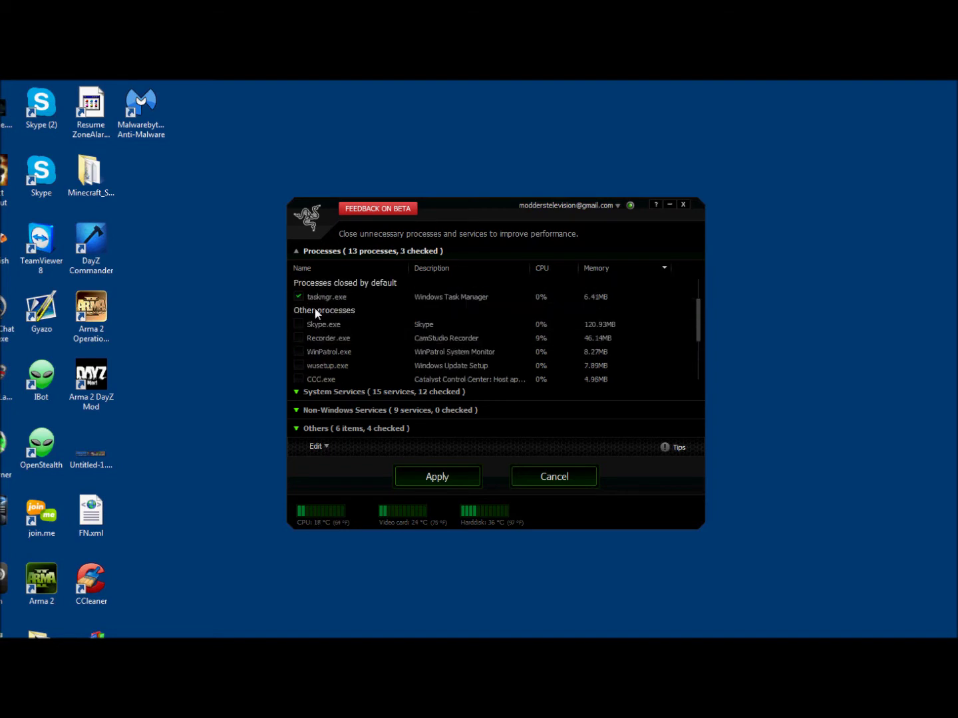
pyautogui.scroll(1, 343, 359)
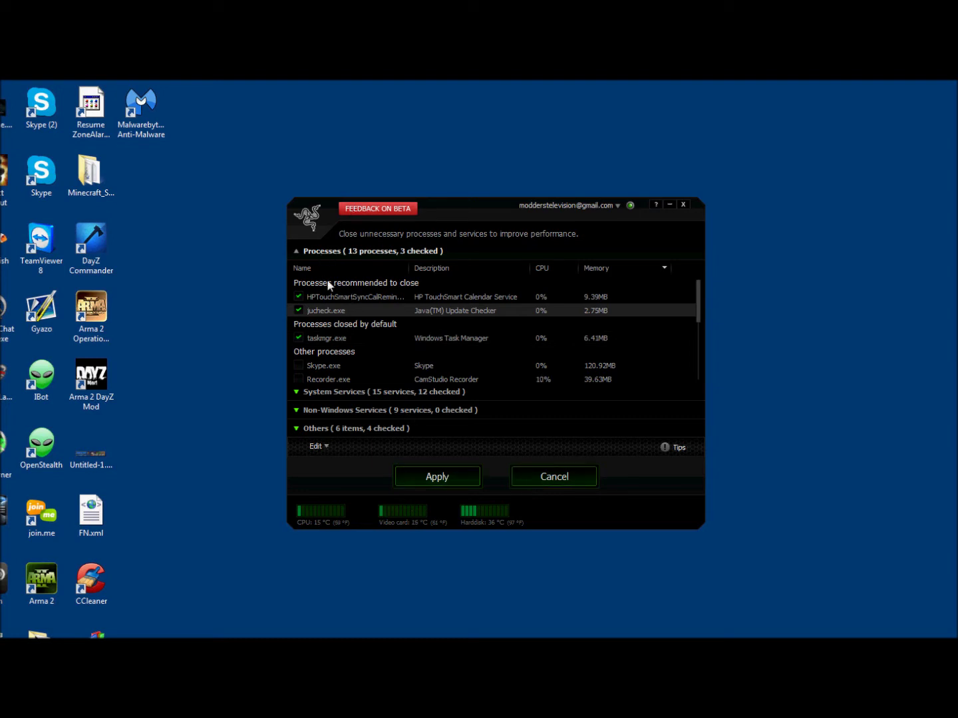
pyautogui.click(443, 476)
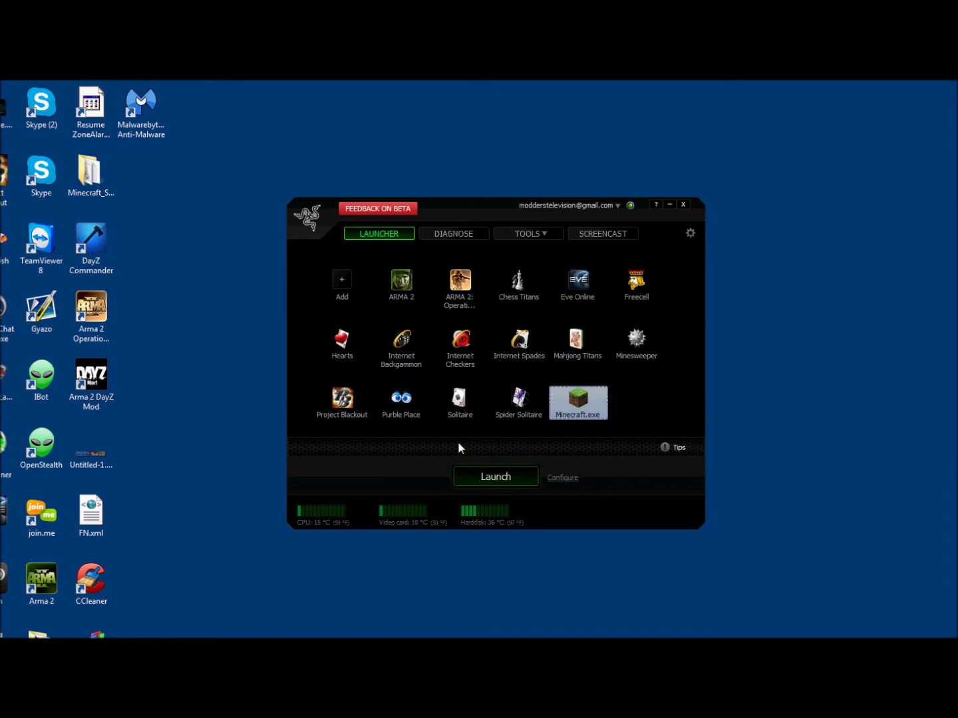
# Select ARMA 2: Operation Arrowhead in the game launcher
pyautogui.click(458, 304)
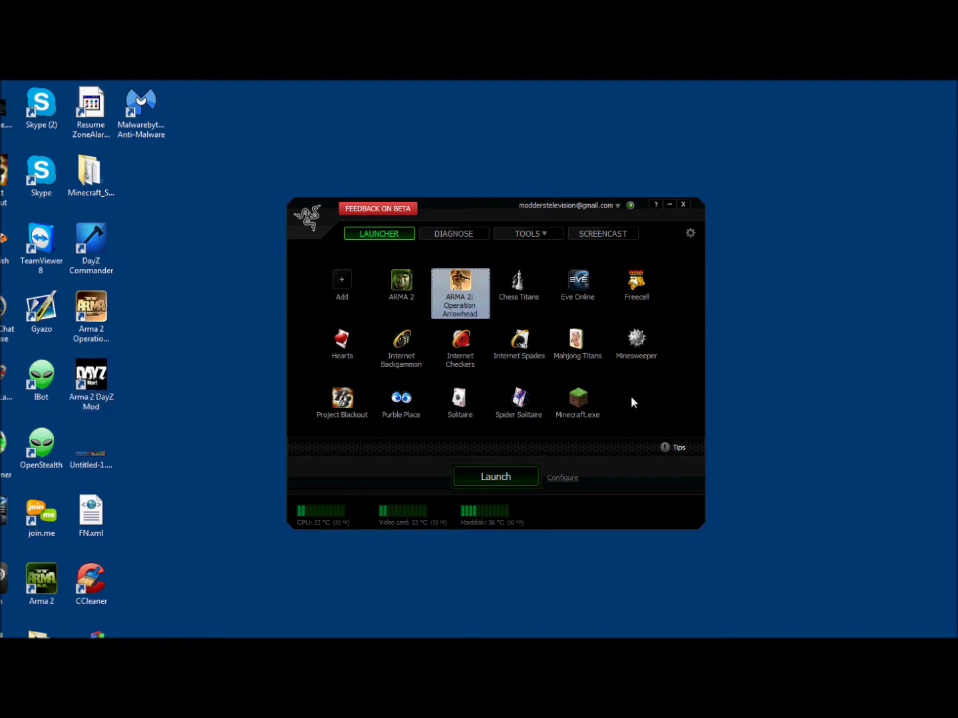
pyautogui.moveTo(631, 395); pyautogui.dragTo(631, 396)
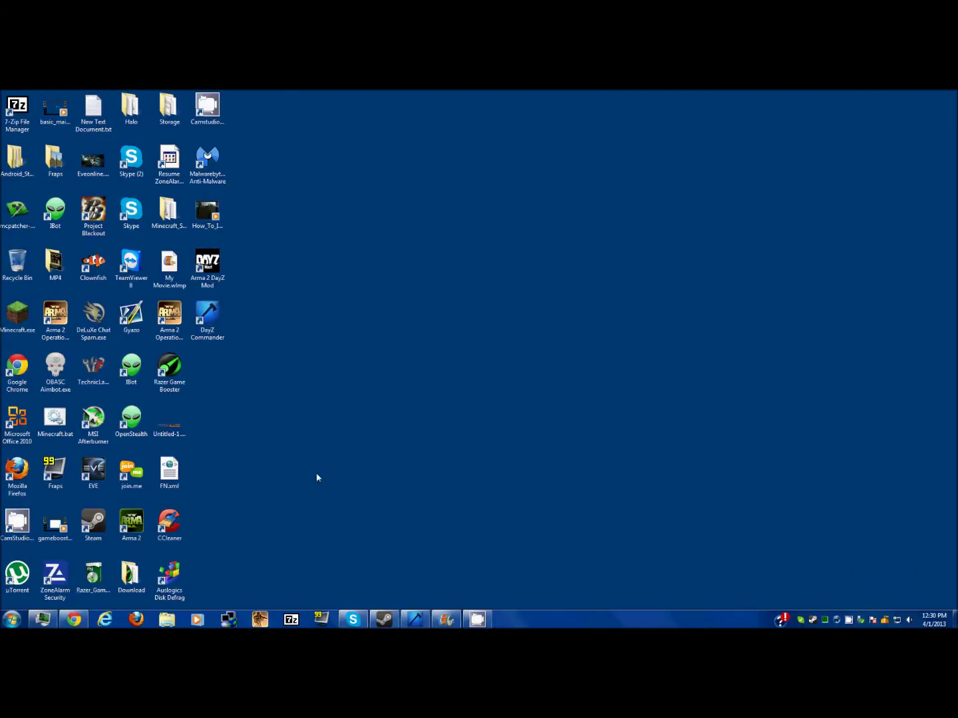
# Open the ArmA 2 folder in the Documents library
pyautogui.click(11, 619)
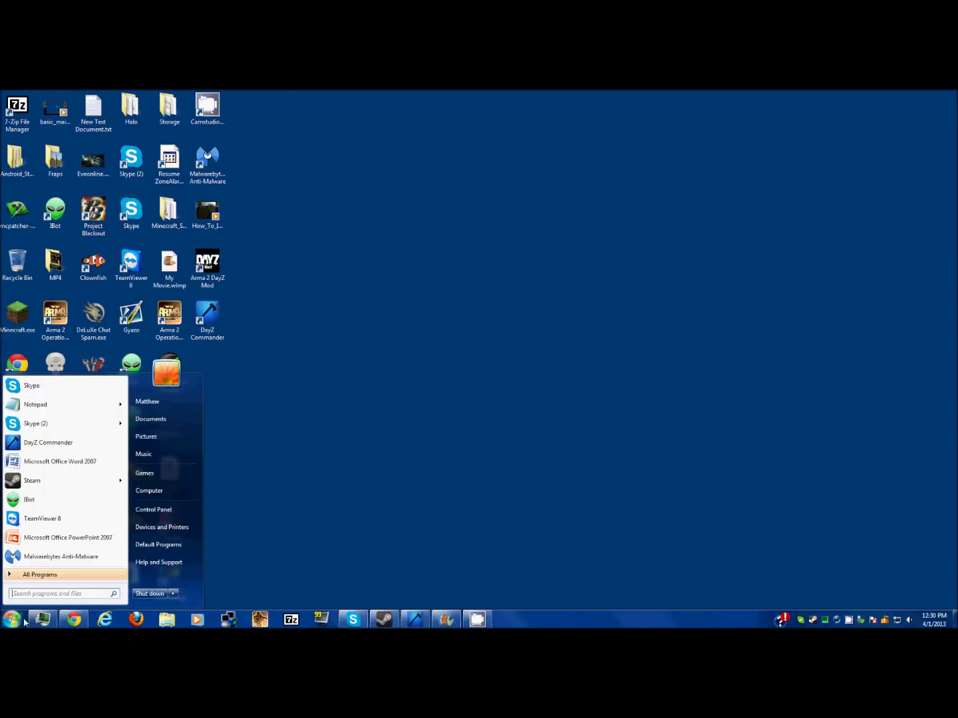
pyautogui.click(170, 491)
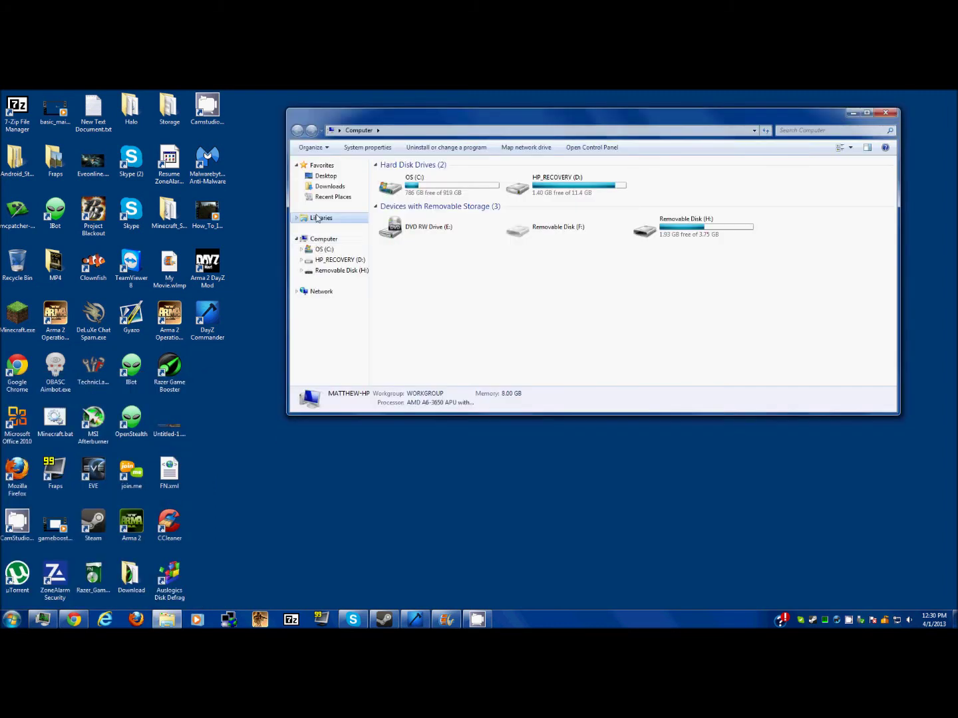
pyautogui.click(322, 218)
pyautogui.doubleClick(421, 211)
pyautogui.doubleClick(404, 203)
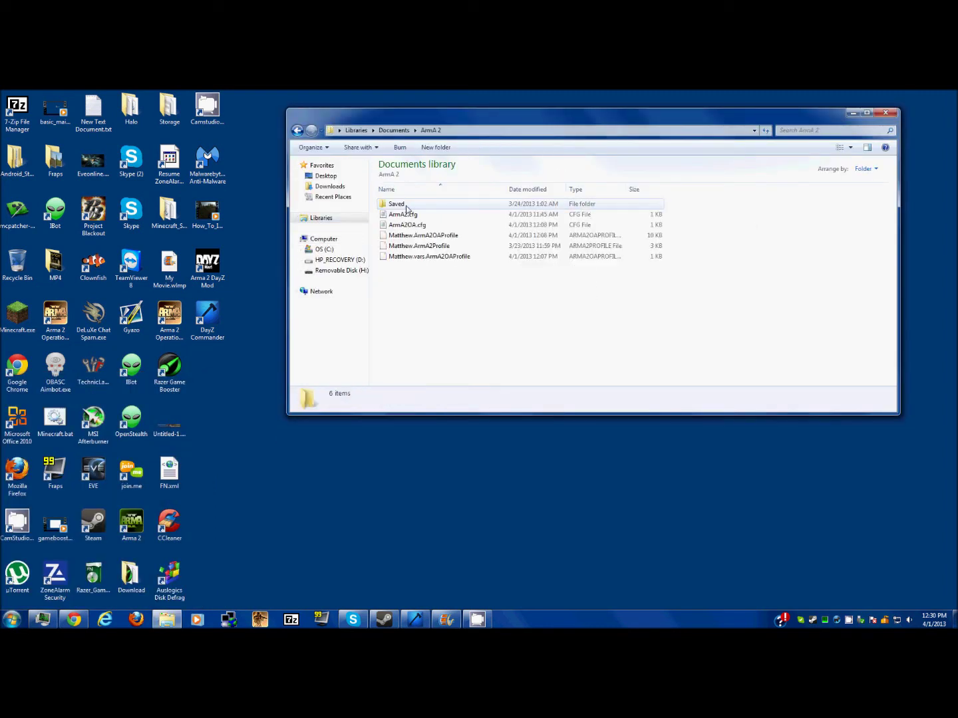
pyautogui.rightClick(409, 217)
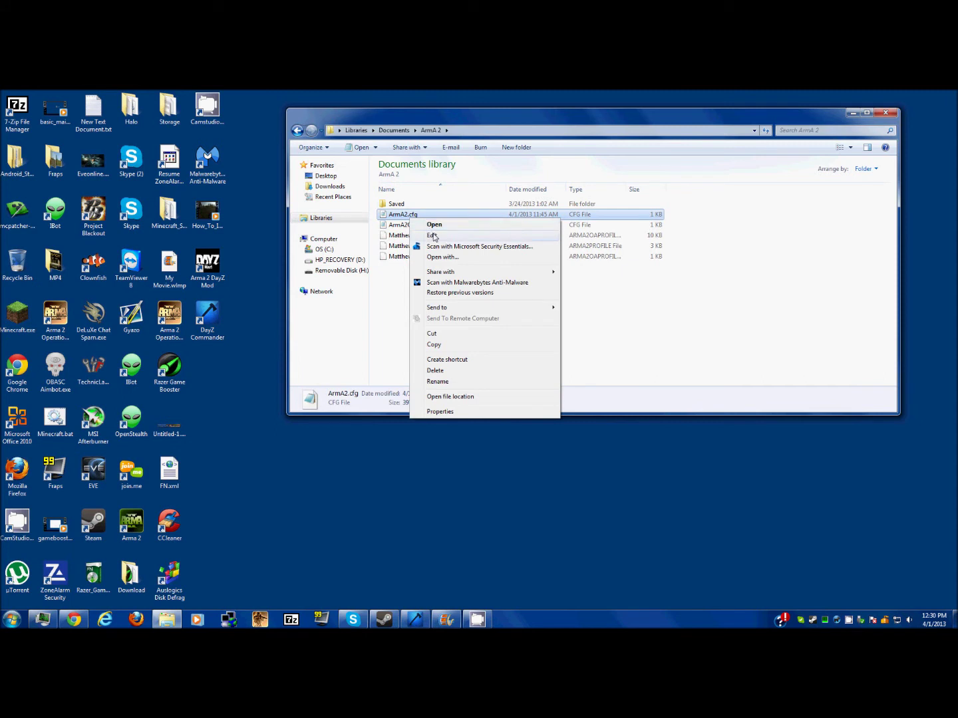
pyautogui.click(390, 266)
pyautogui.moveTo(373, 212); pyautogui.dragTo(395, 227)
pyautogui.click(509, 327)
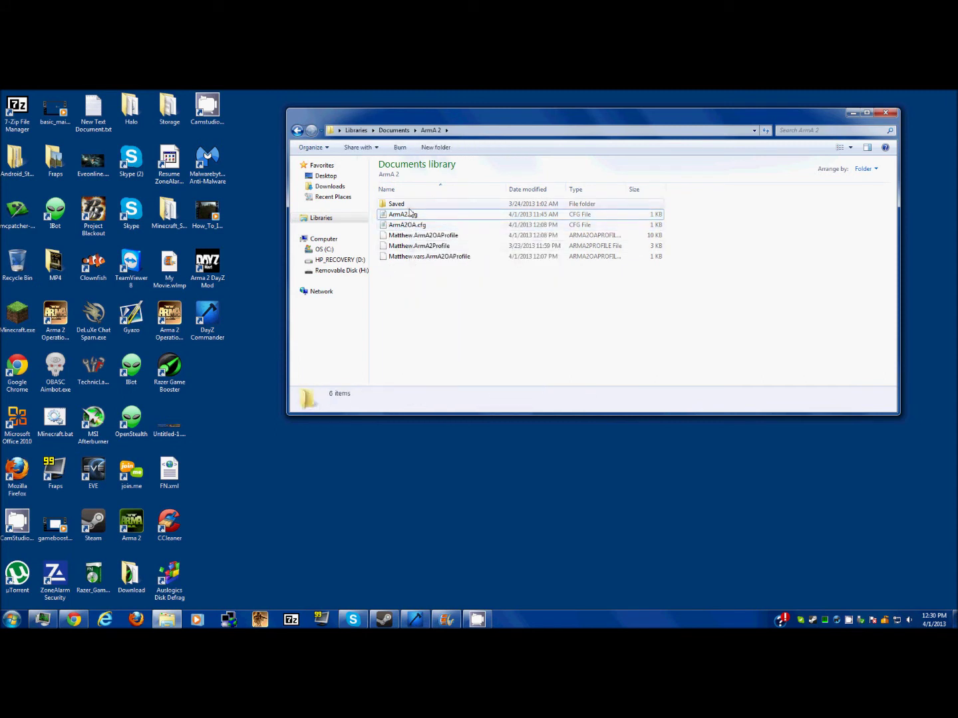
# Open ArmA2.cfg with Notepad, keeping it as the default program for this kind of file
pyautogui.rightClick(406, 219)
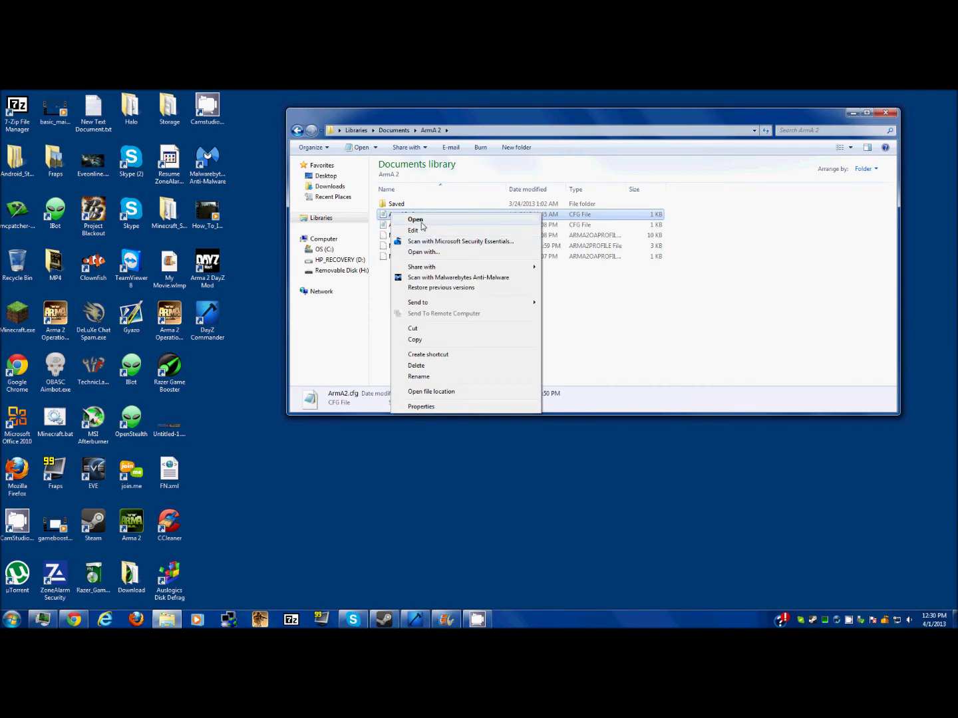
pyautogui.click(425, 254)
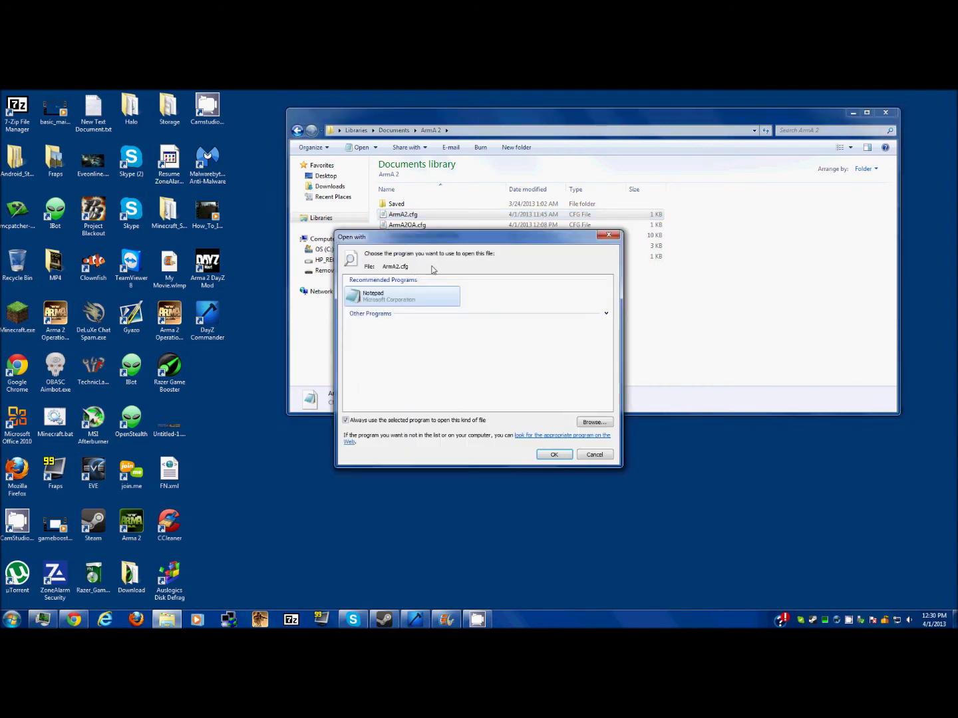
pyautogui.click(562, 455)
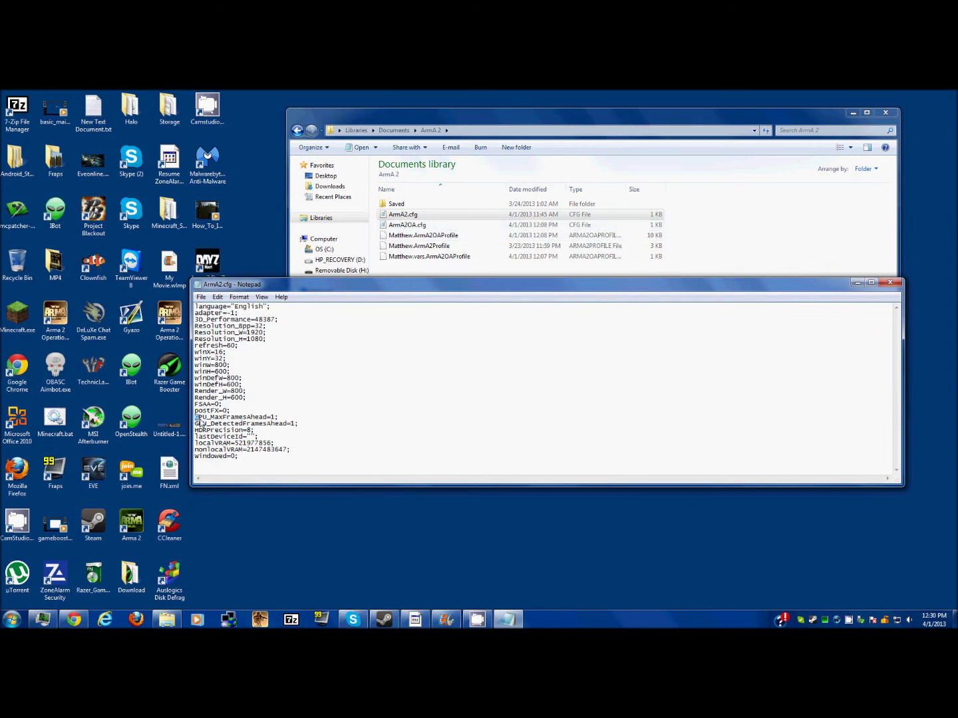
# Edit the GPU_MaxFramesAhead and GPU_DetectedFramesAhead values in ArmA2.cfg, saving the changes and closing the file
pyautogui.moveTo(200, 422); pyautogui.dragTo(302, 428)
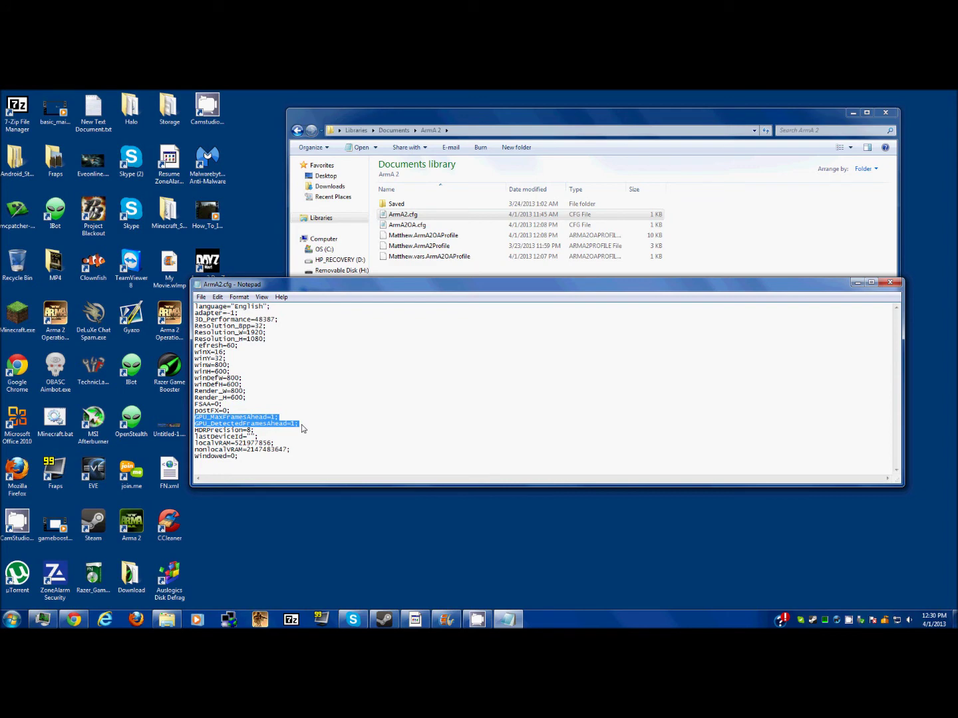
pyautogui.click(260, 421)
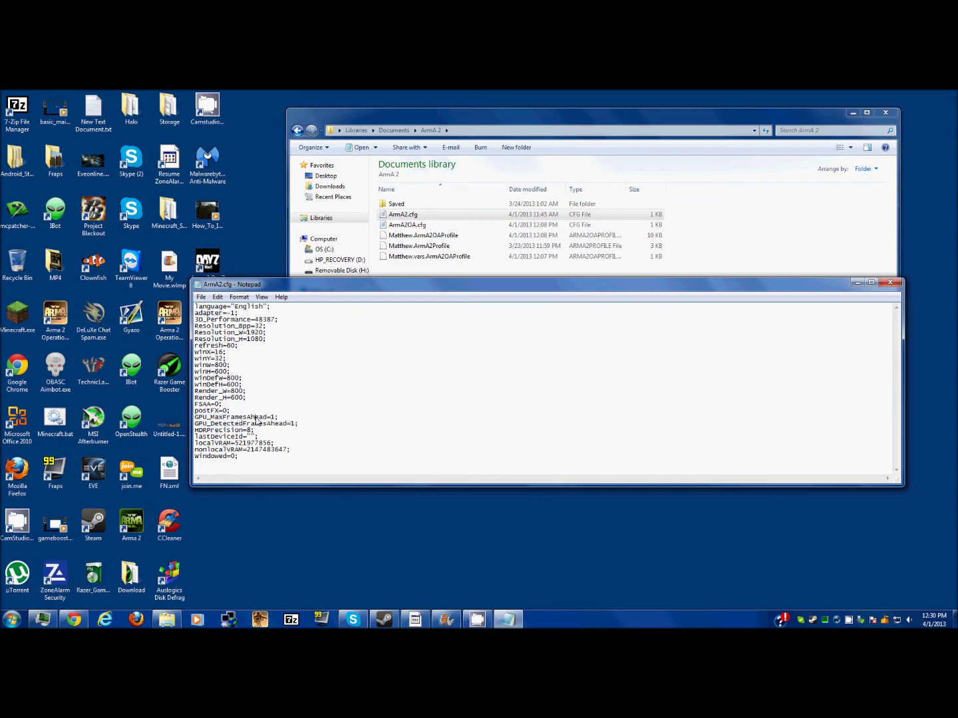
pyautogui.click(296, 428)
pyautogui.click(276, 419)
pyautogui.click(900, 282)
pyautogui.click(453, 367)
# Open ArmA2OA.cfg and check its GPU_MaxFramesAhead and GPU_DetectedFramesAhead values, closing the file when done
pyautogui.doubleClick(407, 224)
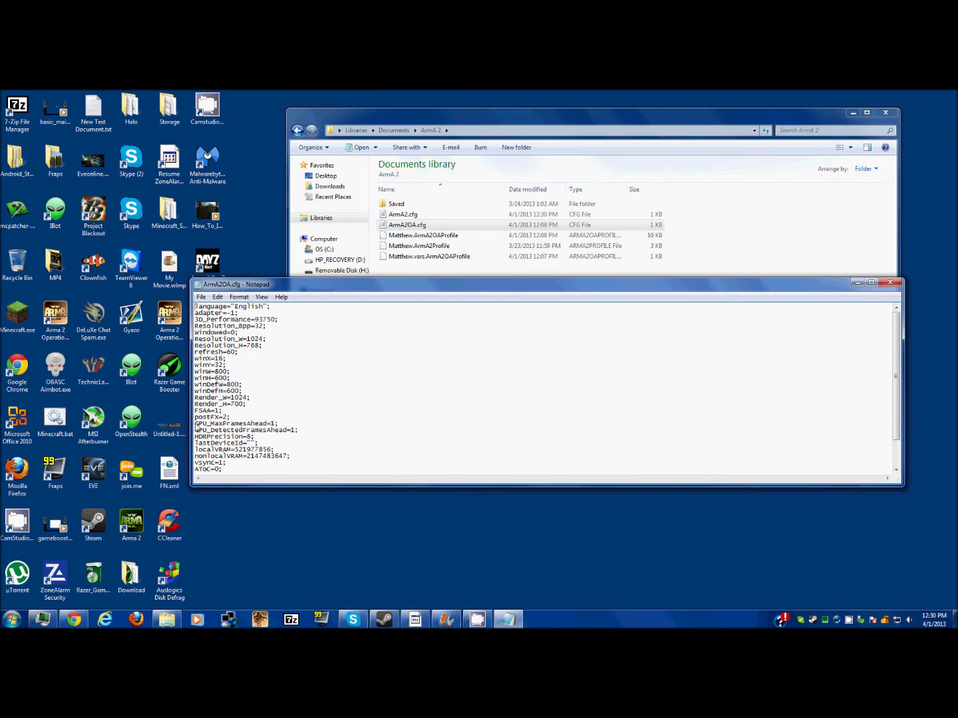
pyautogui.moveTo(196, 427); pyautogui.dragTo(271, 427)
pyautogui.click(295, 433)
pyautogui.doubleClick(293, 430)
pyautogui.doubleClick(273, 423)
pyautogui.click(302, 438)
pyautogui.click(890, 282)
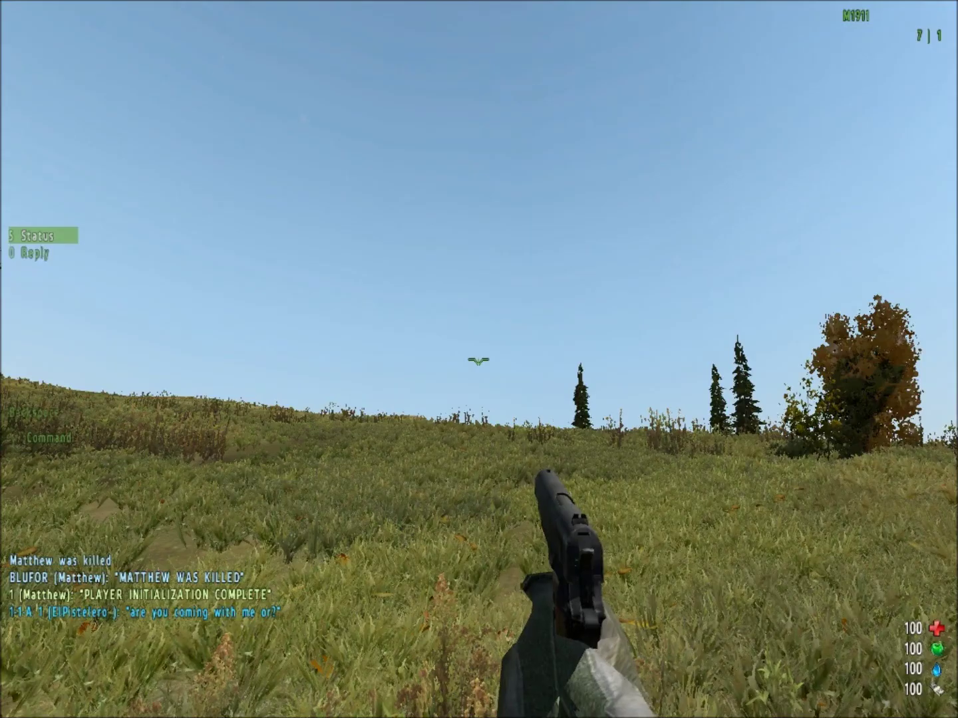
pyautogui.press('w')
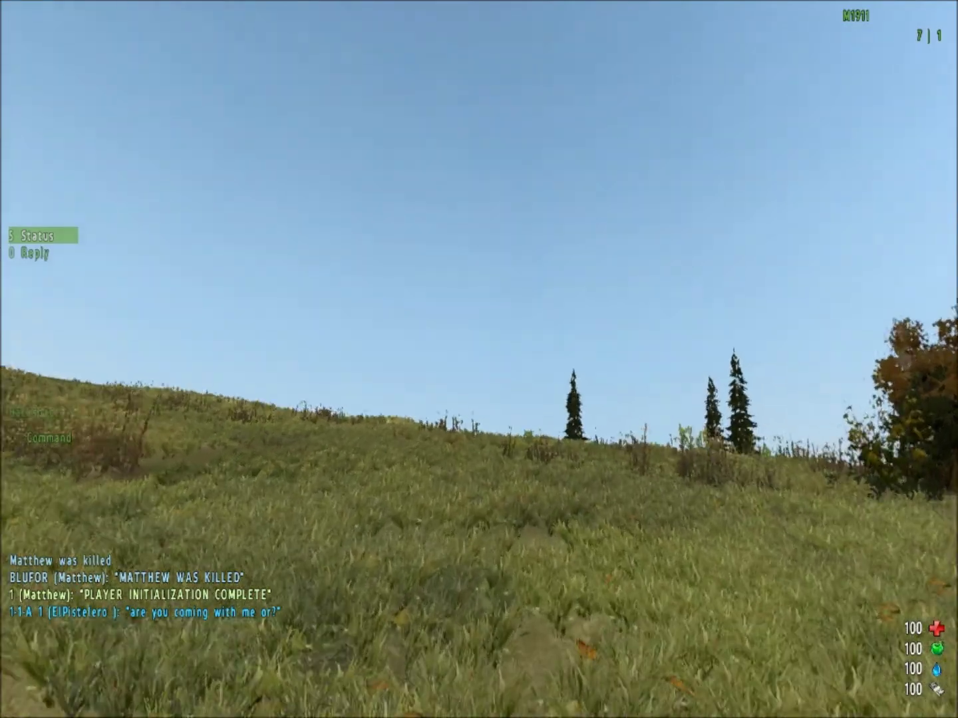
pyautogui.press('w')
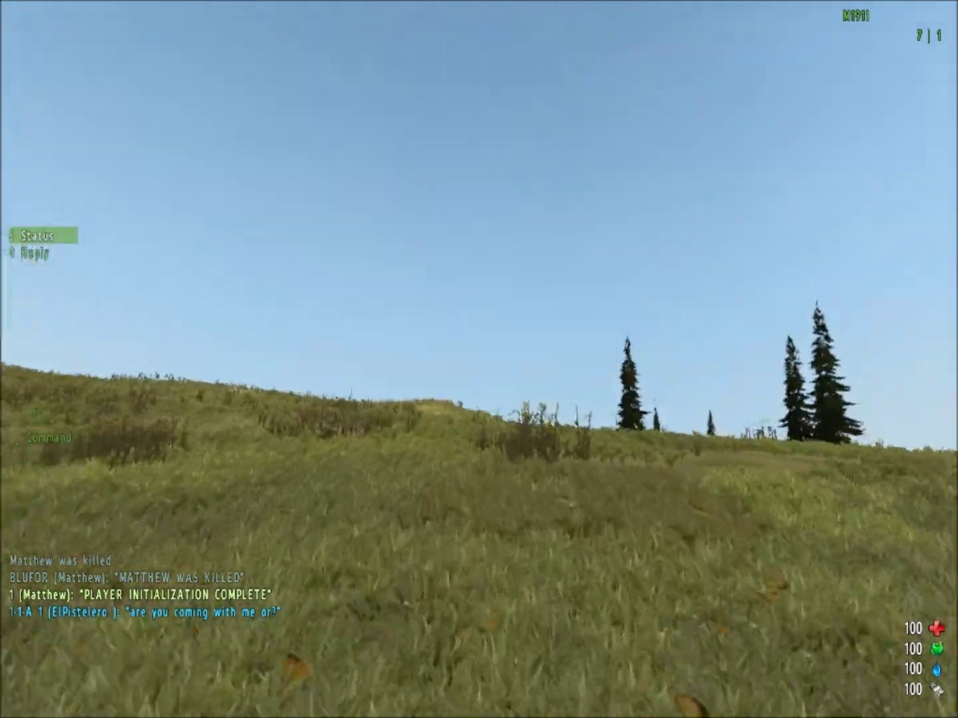
pyautogui.press('w')
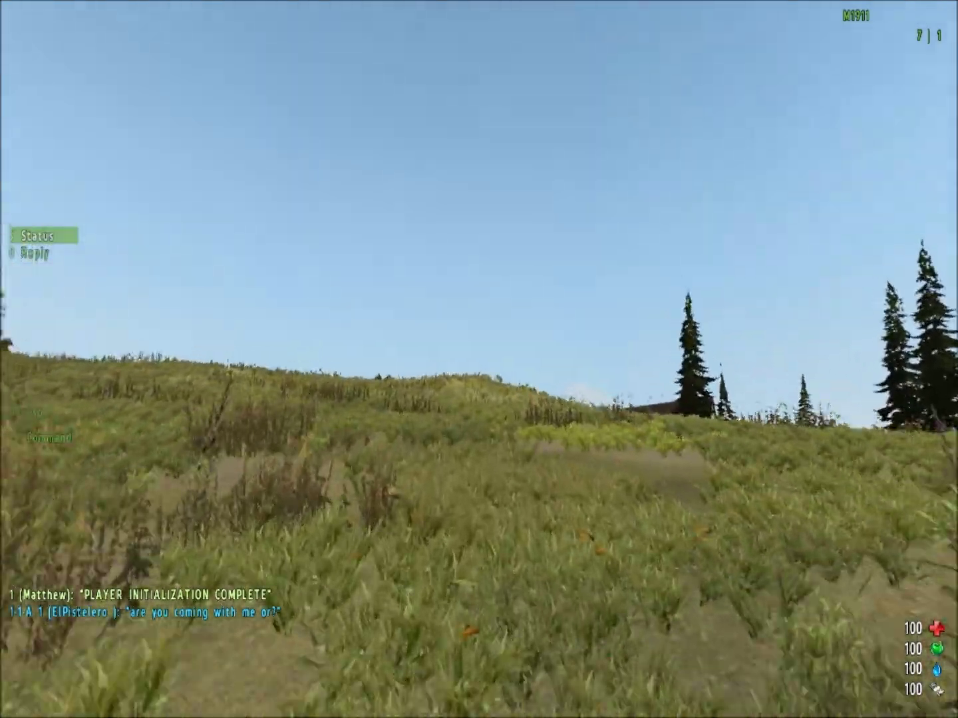
pyautogui.press('w')
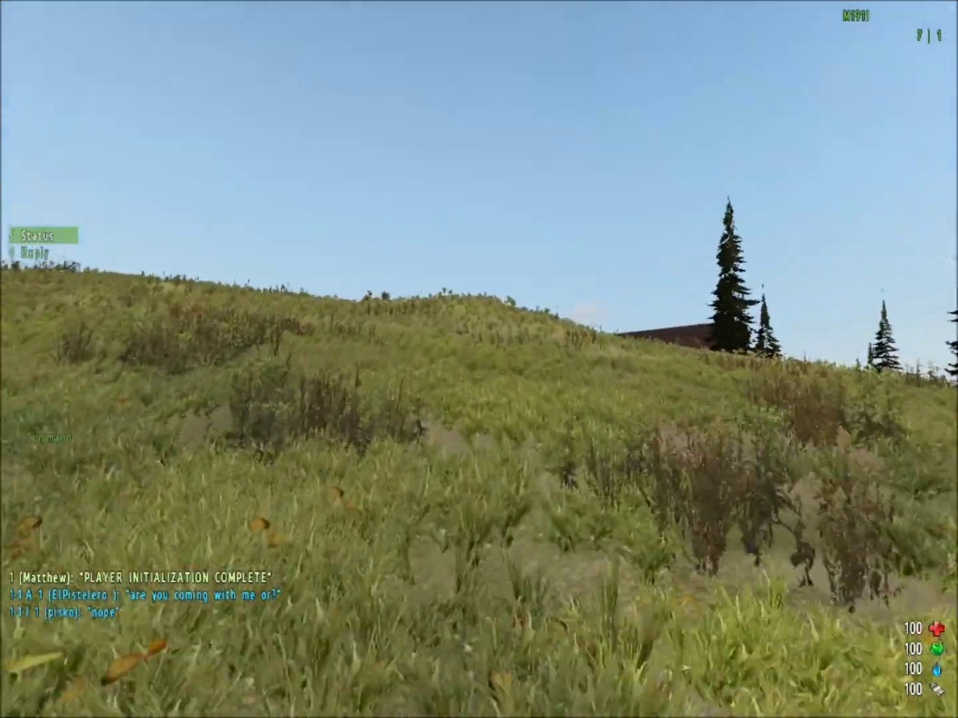
pyautogui.press('w')
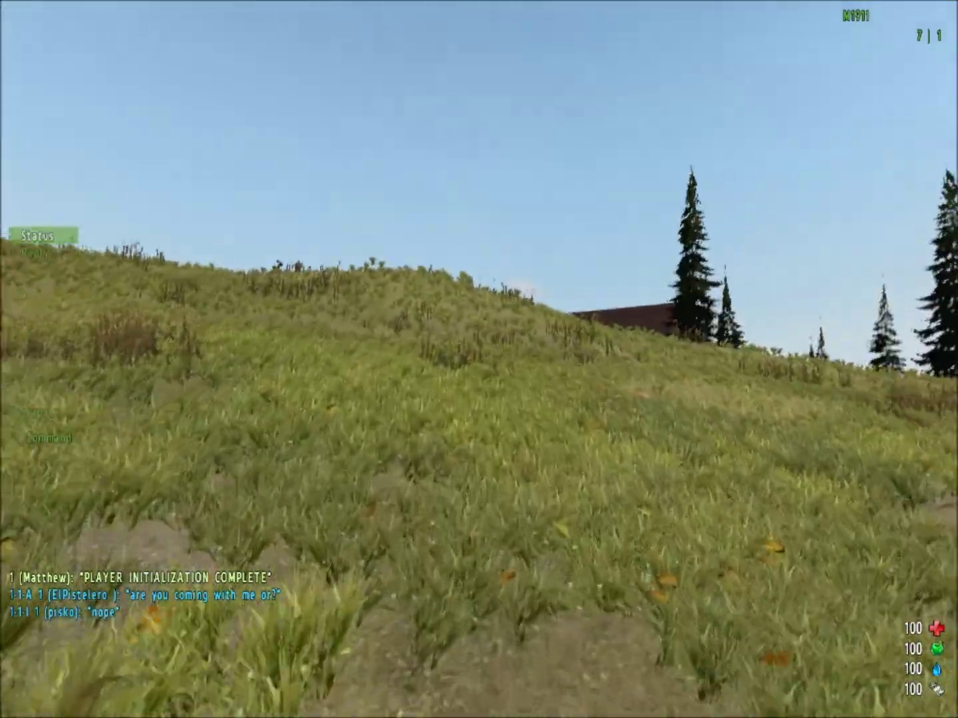
pyautogui.press('w')
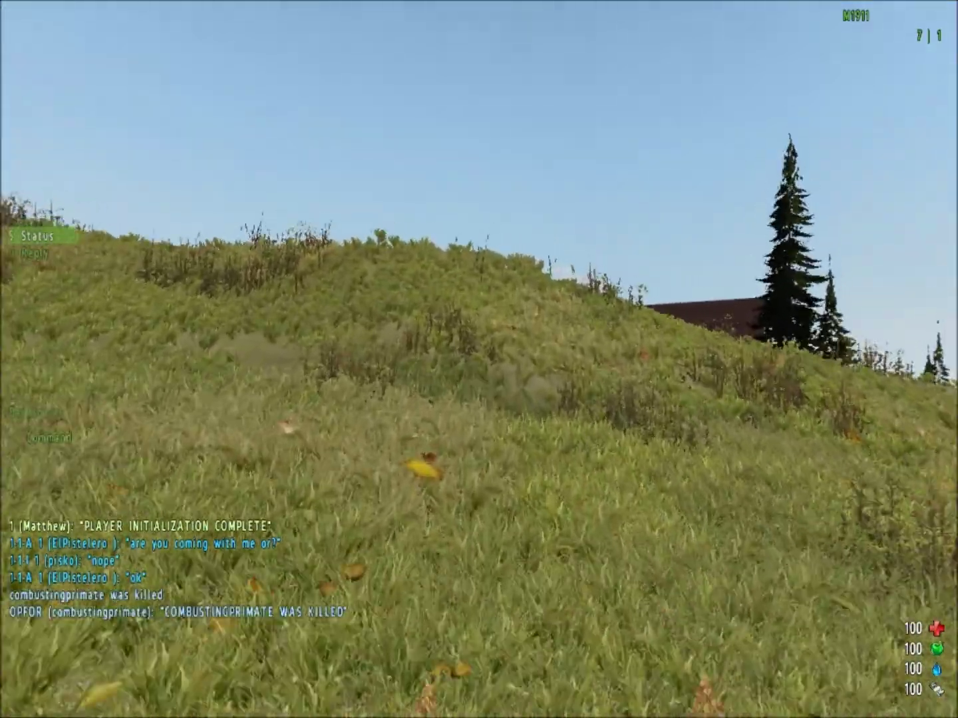
pyautogui.press('w')
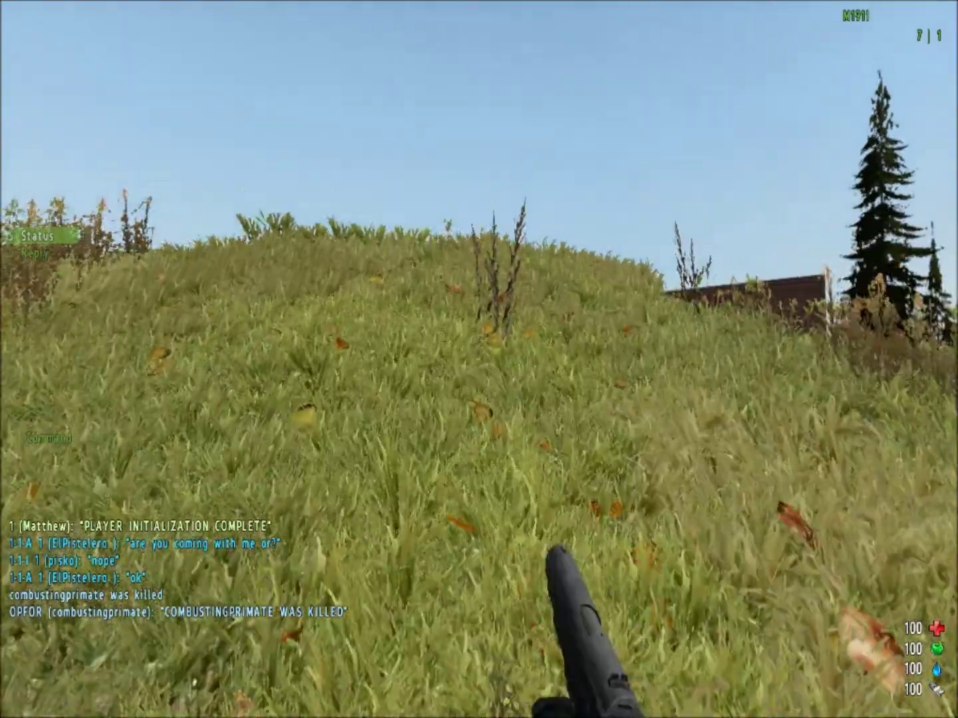
pyautogui.press('w')
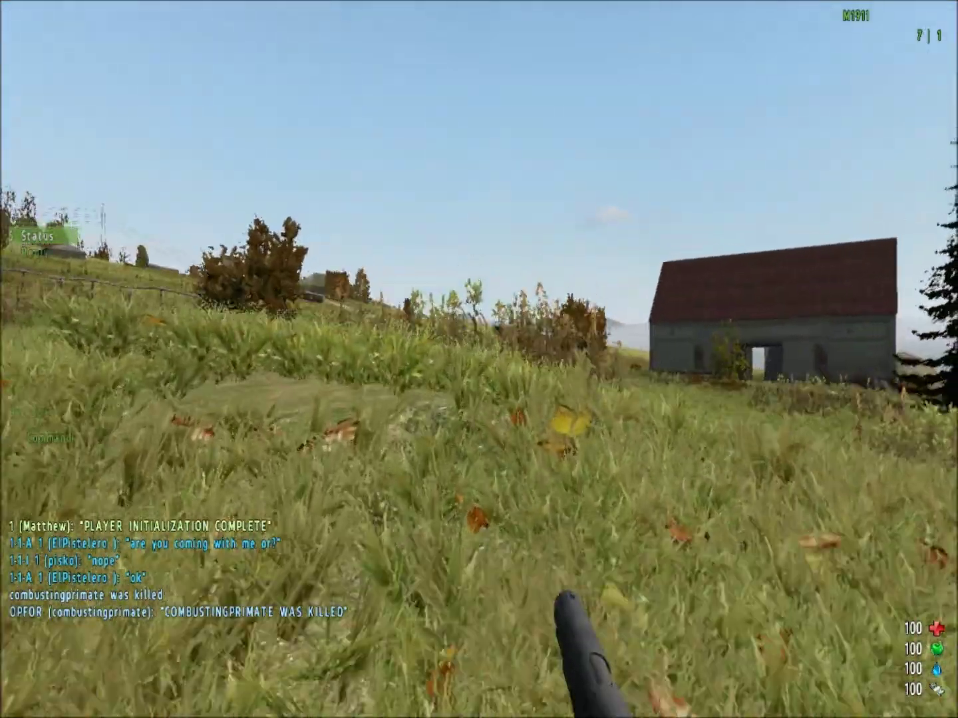
pyautogui.press('w')
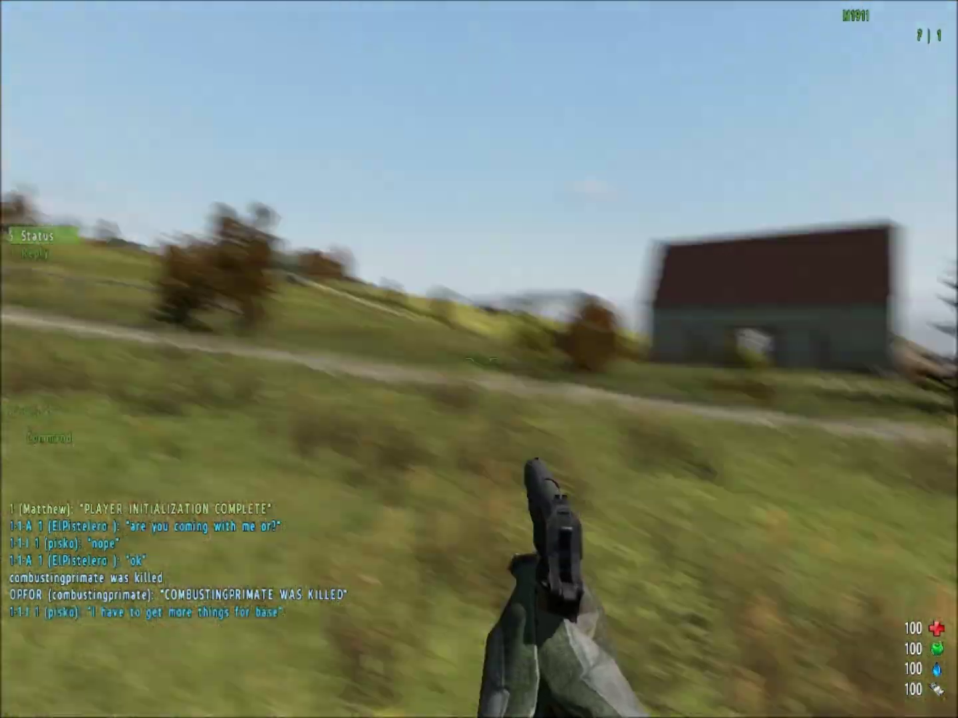
pyautogui.press('w')
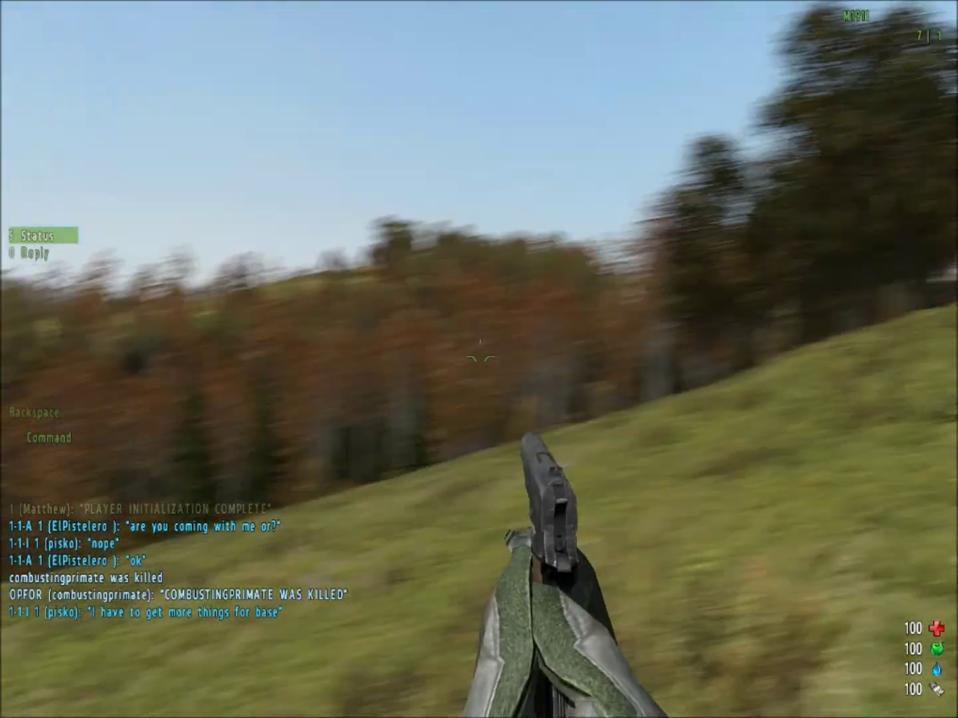
pyautogui.press('w')
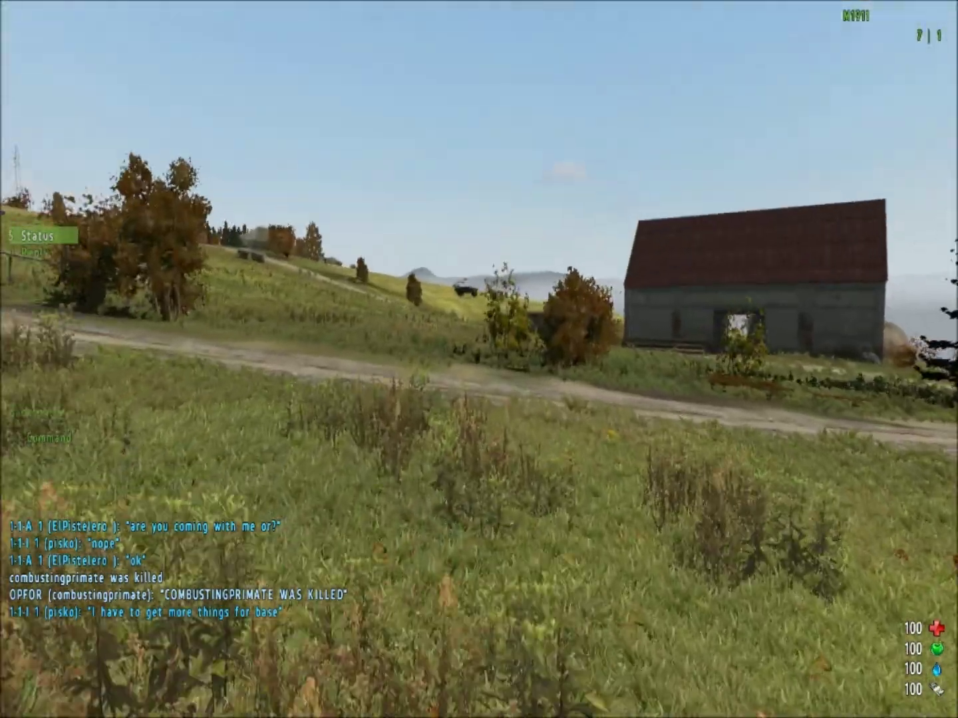
pyautogui.press('w')
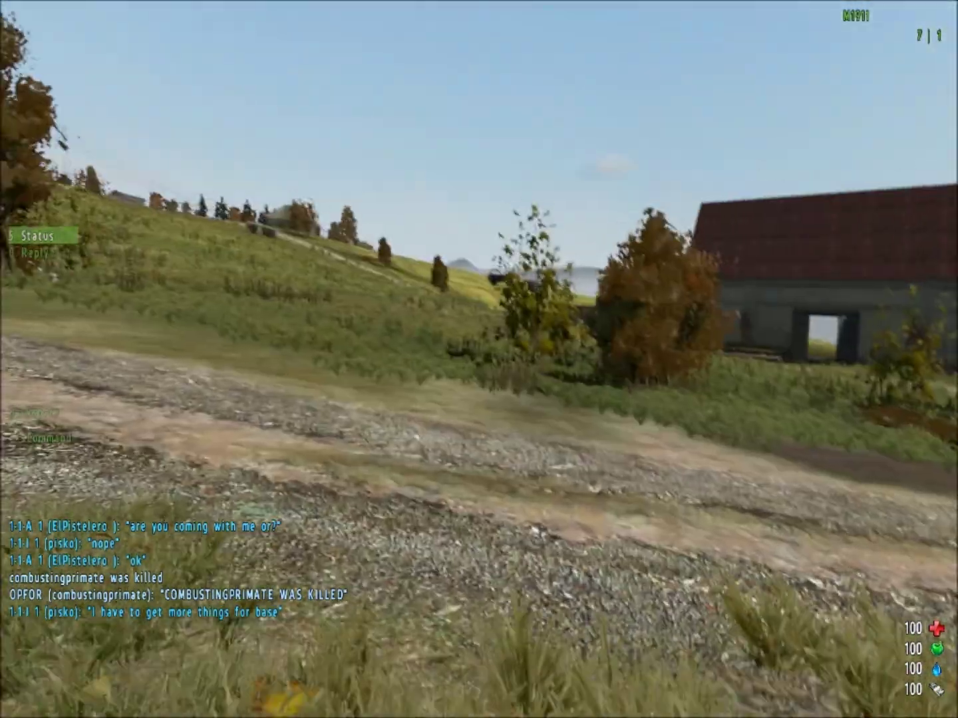
pyautogui.press('w')
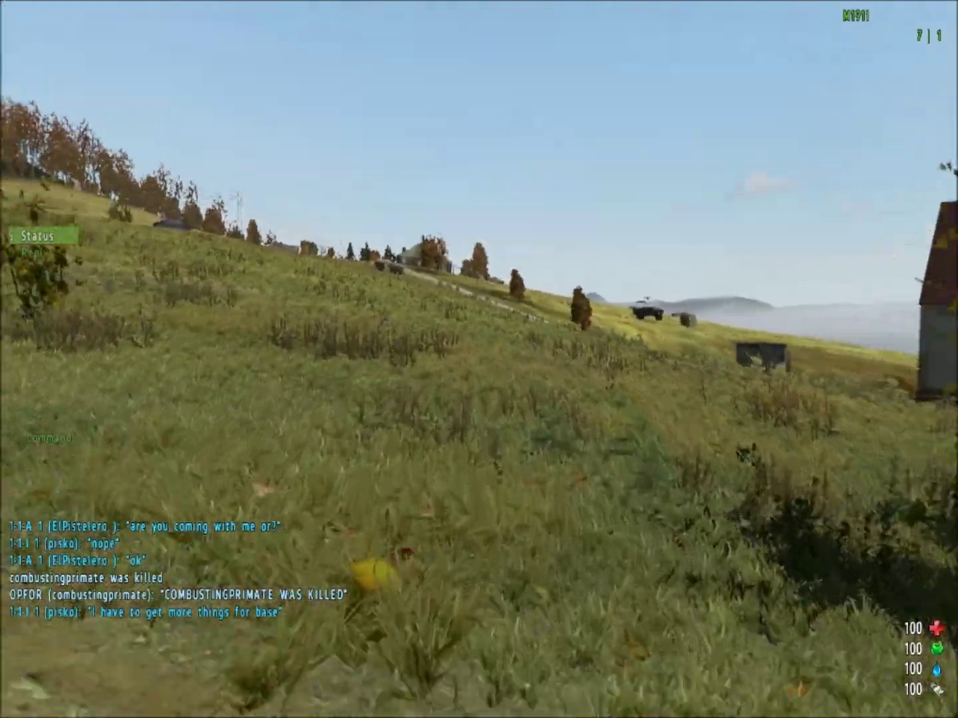
pyautogui.press('w')
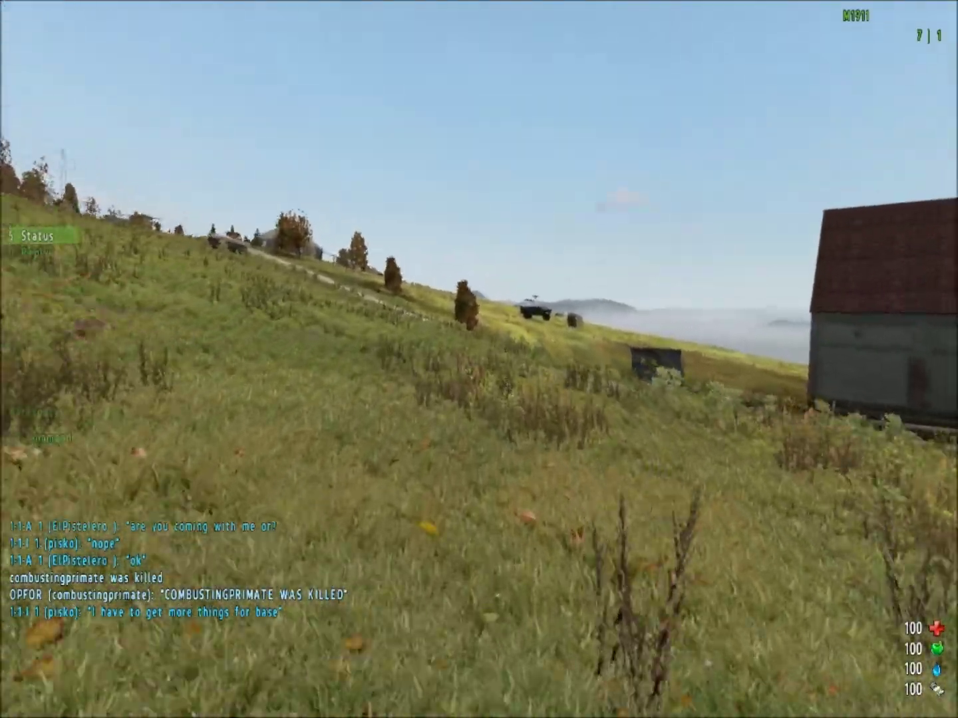
pyautogui.press('w')
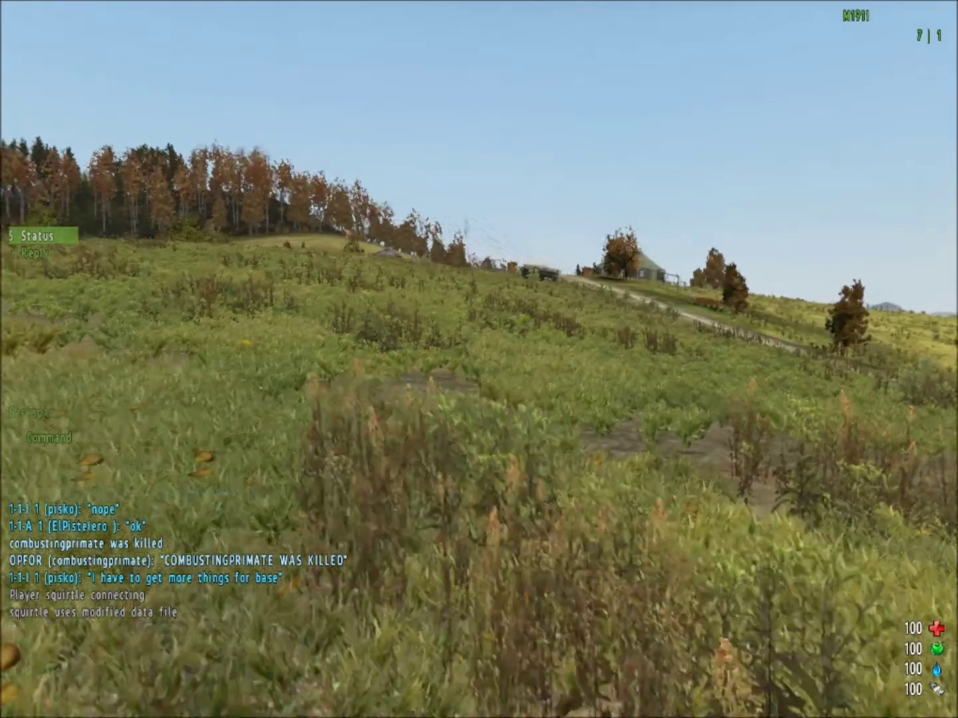
pyautogui.press('w')
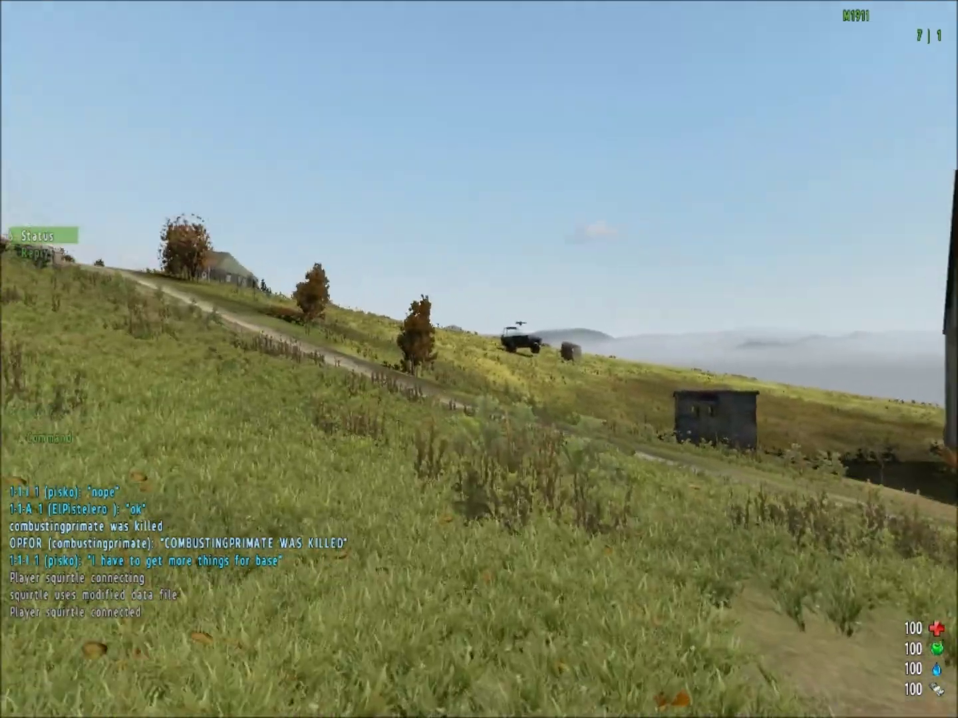
pyautogui.press('w')
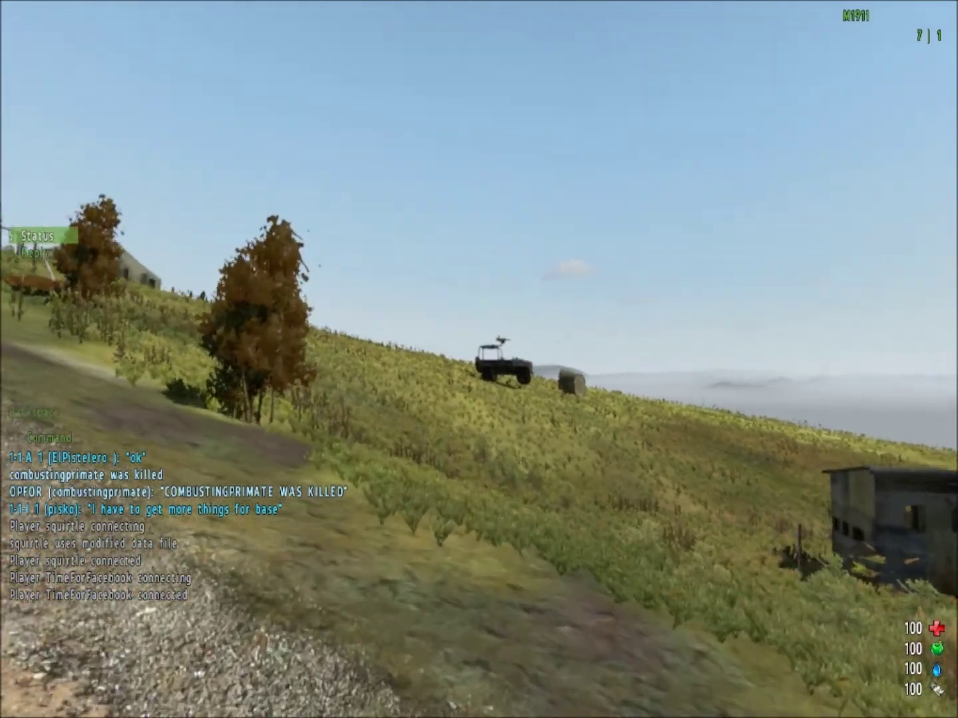
pyautogui.press('w')
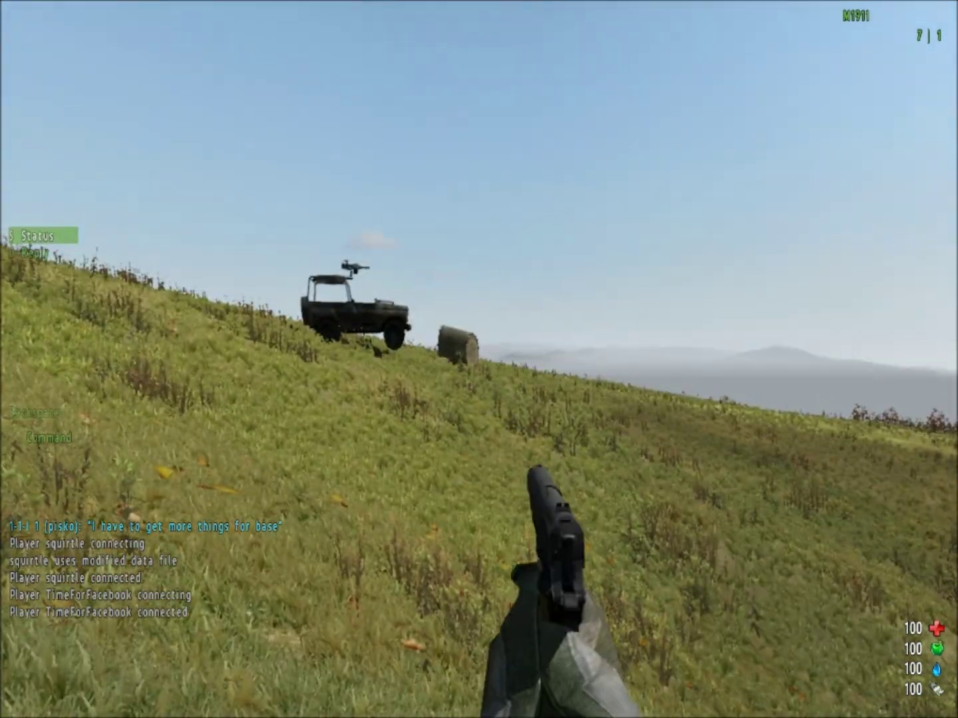
pyautogui.press('w')
pyautogui.press('w')
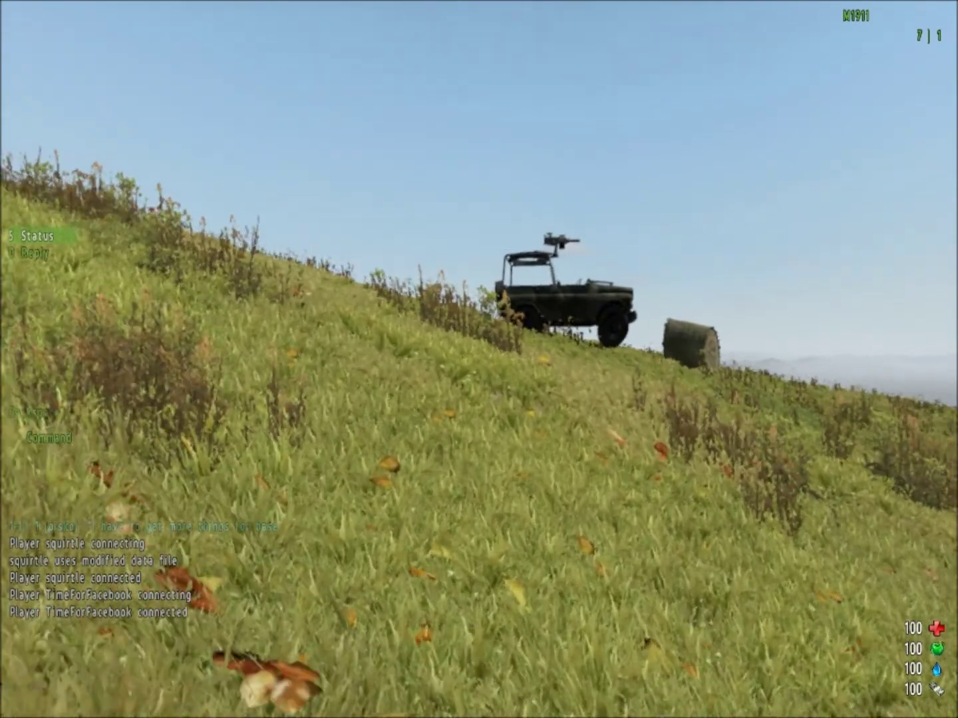
pyautogui.press('w')
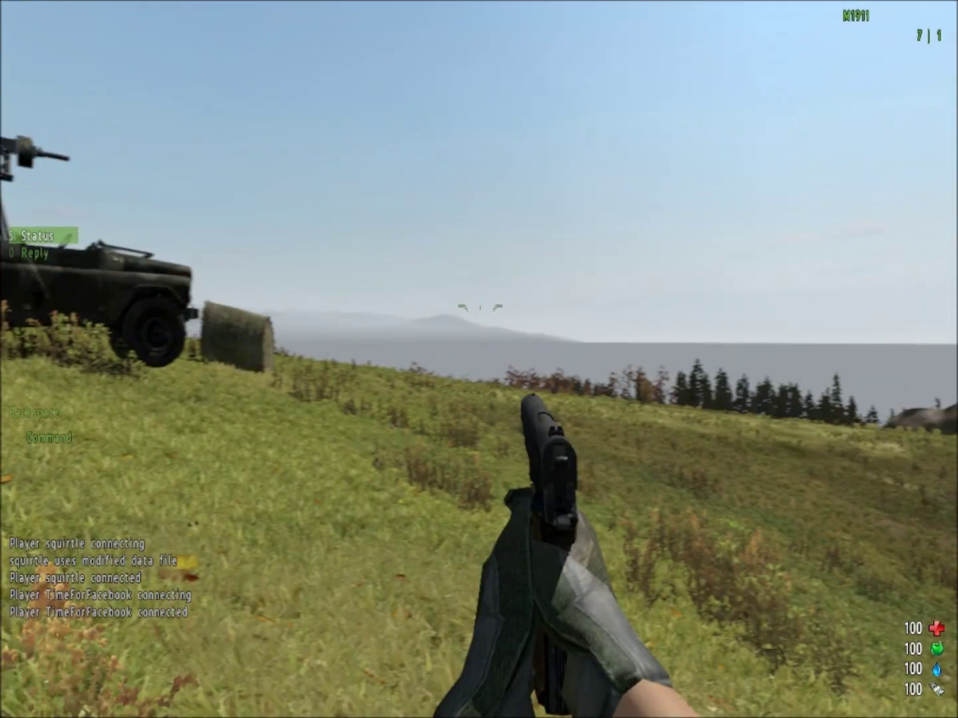